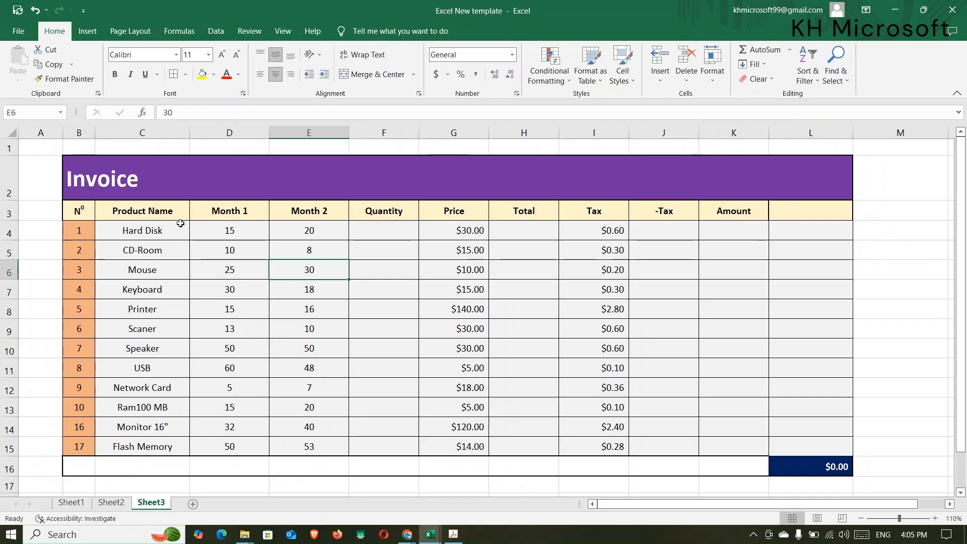
Examine the invoice table's product names, monthly quantities, empty Total column and tax formulas.
drag(100, 182, 469, 274)
click(512, 294)
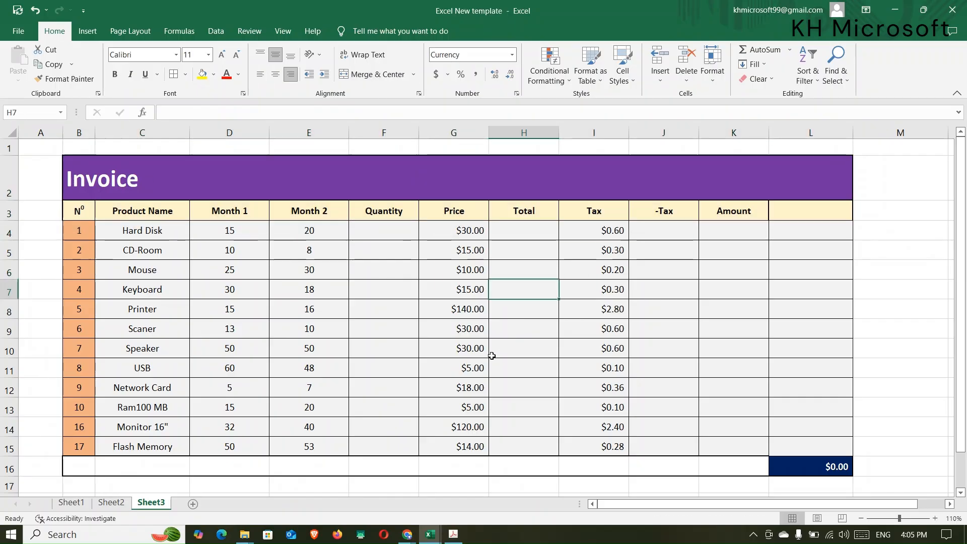
click(279, 315)
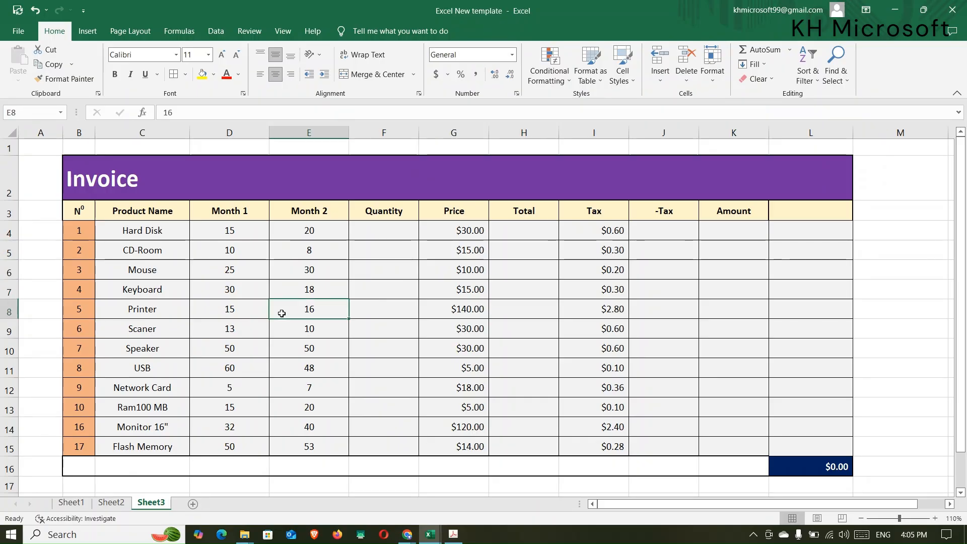
click(212, 313)
click(293, 334)
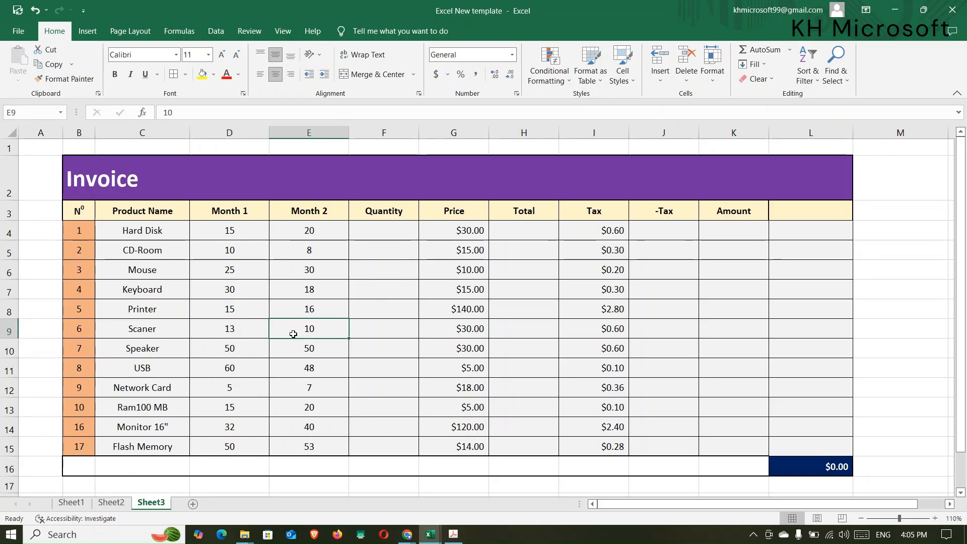
click(533, 288)
click(595, 290)
click(601, 317)
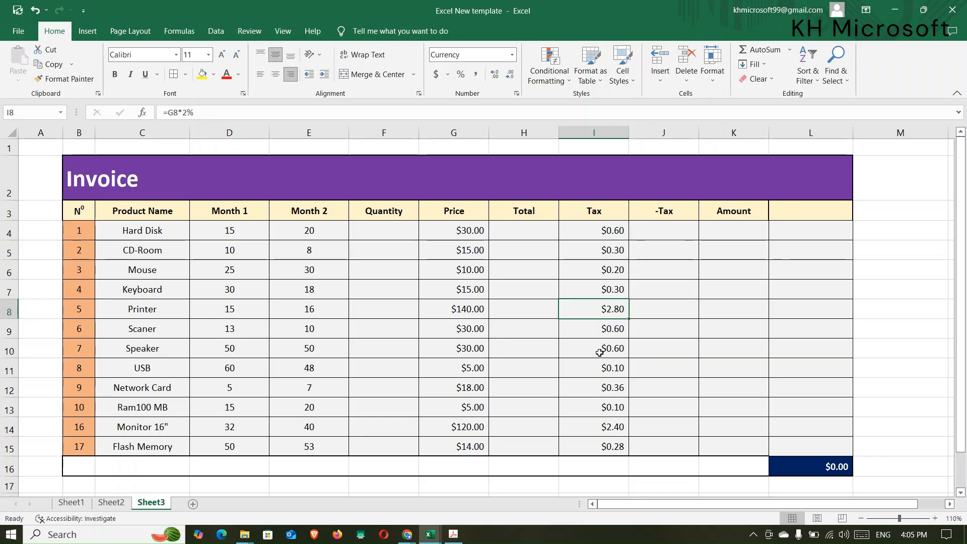
click(151, 236)
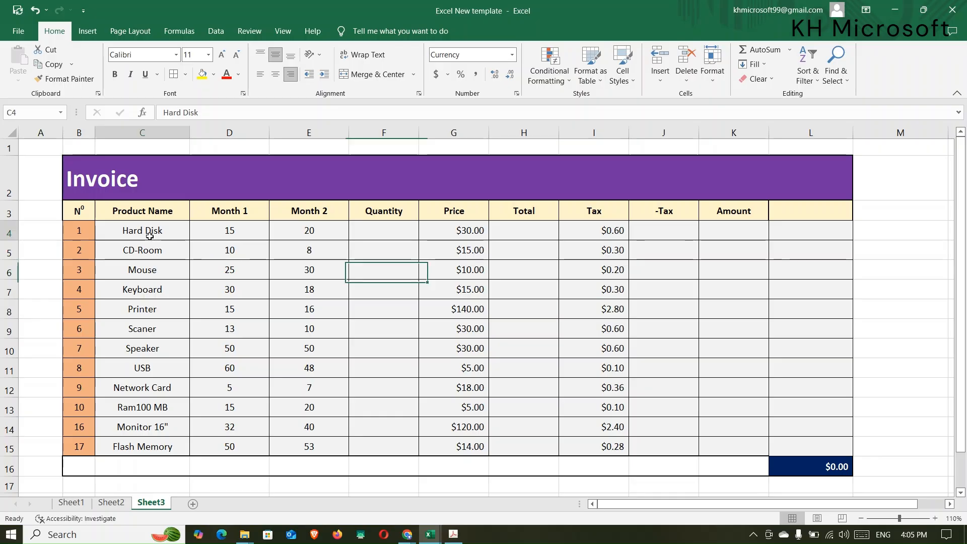
click(152, 252)
click(222, 287)
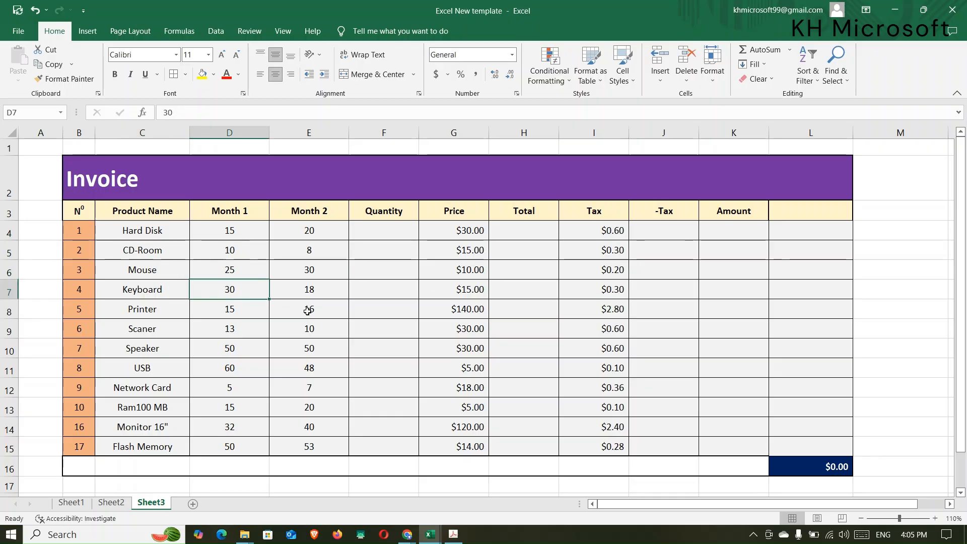
click(305, 309)
click(262, 371)
click(317, 386)
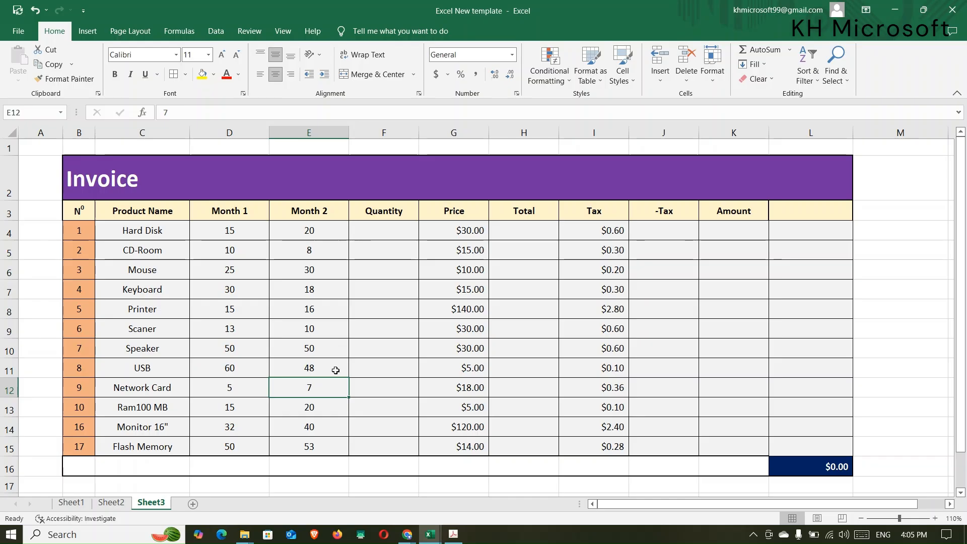
Review the Month 1 and Month 2 figures that feed the Quantity column, starting with the Hard Disk row.
click(383, 236)
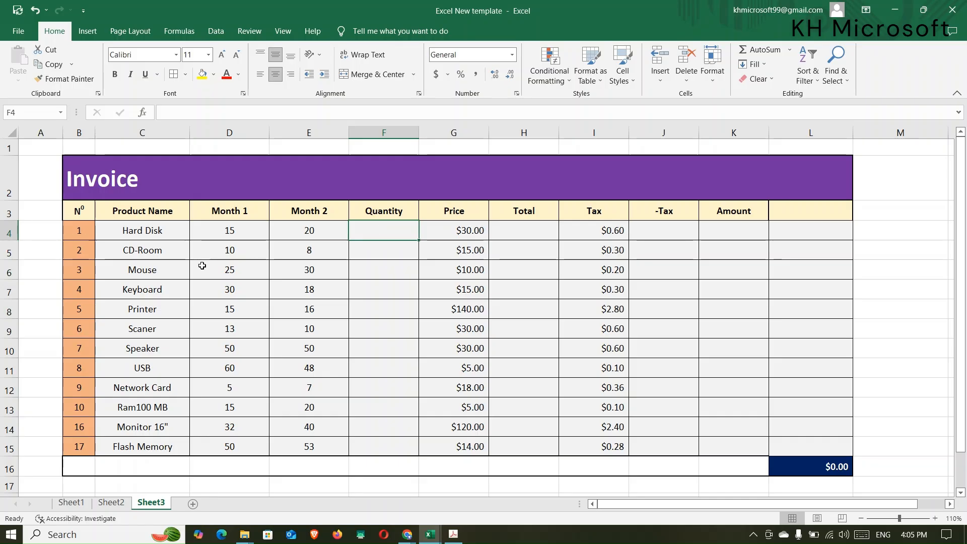
click(230, 233)
drag(230, 234, 229, 446)
drag(304, 232, 292, 447)
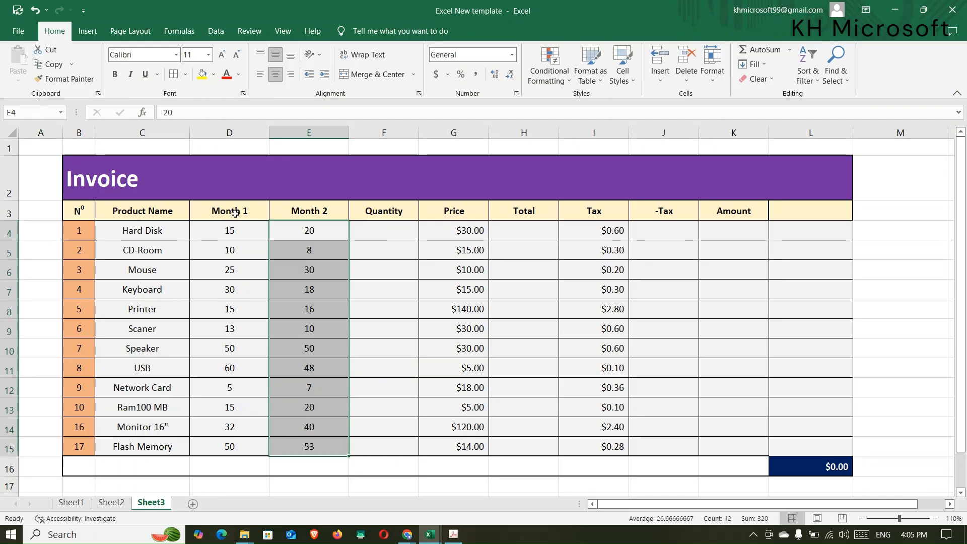
click(230, 232)
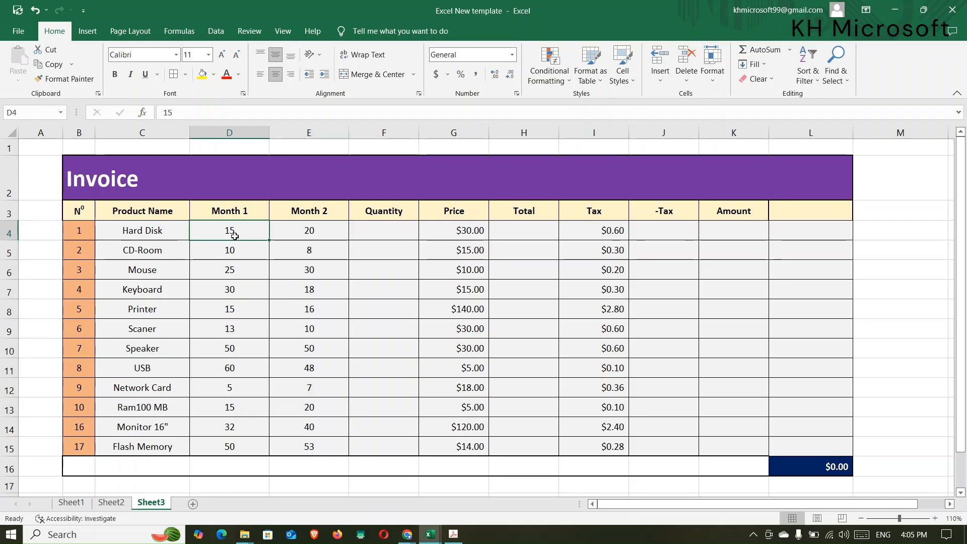
click(312, 233)
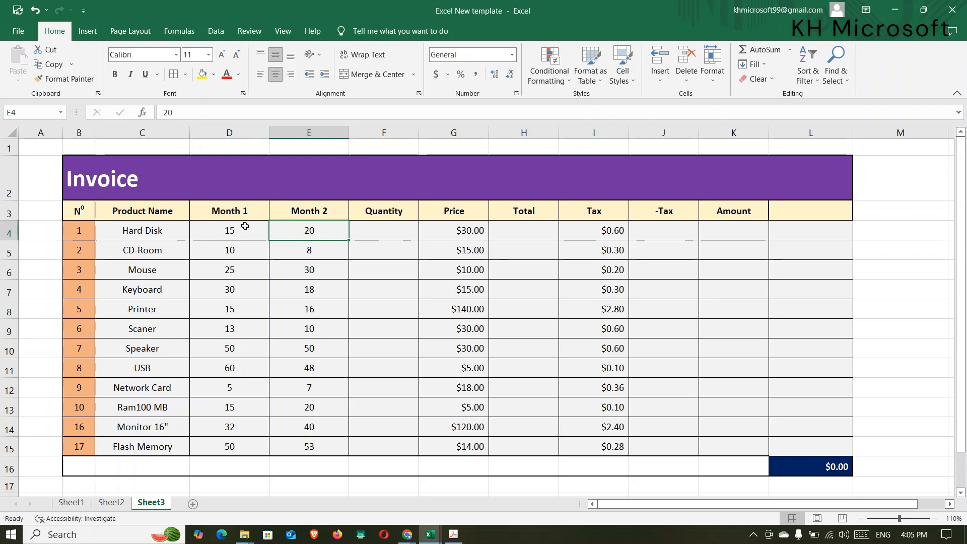
click(245, 226)
click(306, 227)
click(221, 230)
click(295, 230)
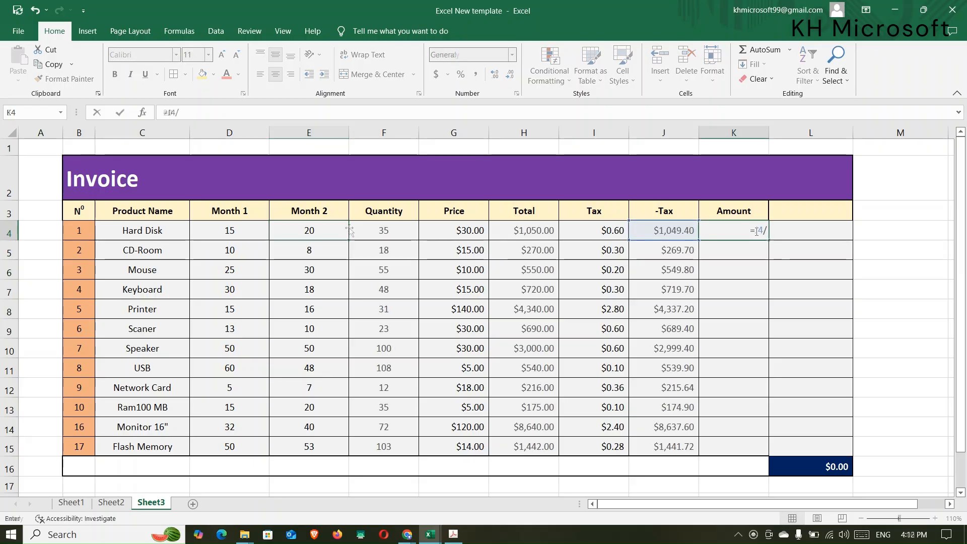
Begin the formula =J4/ in K4 and show the touch keyboard in its full standard layout.
text(4/)
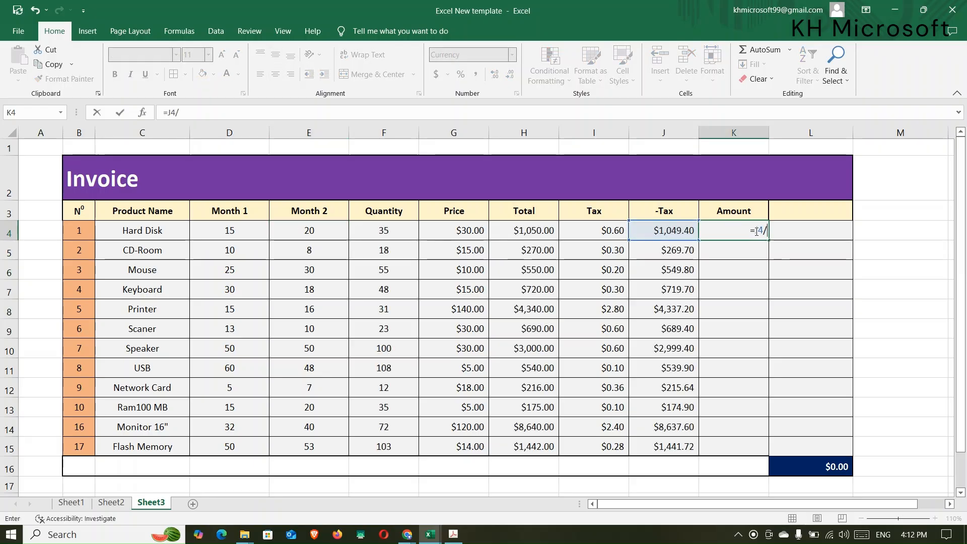
click(862, 535)
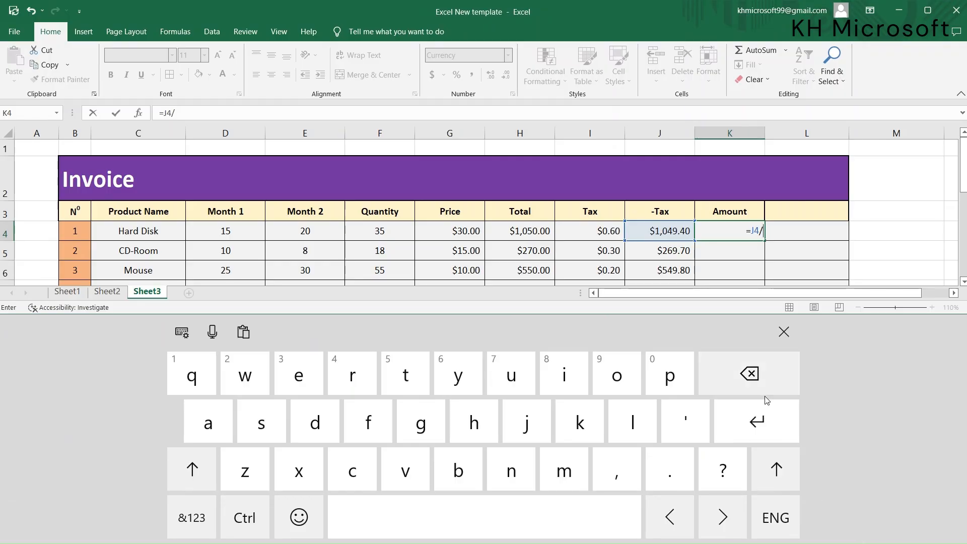
click(179, 332)
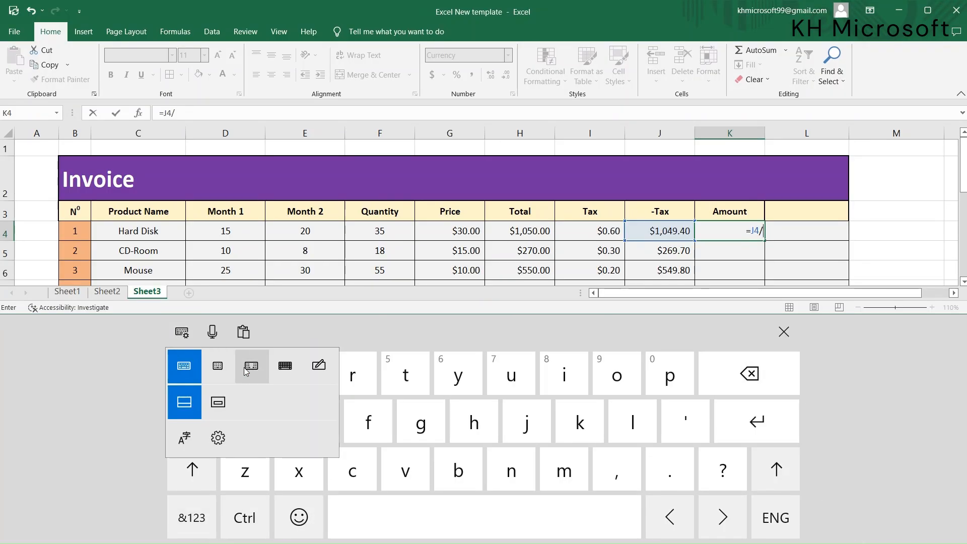
click(285, 366)
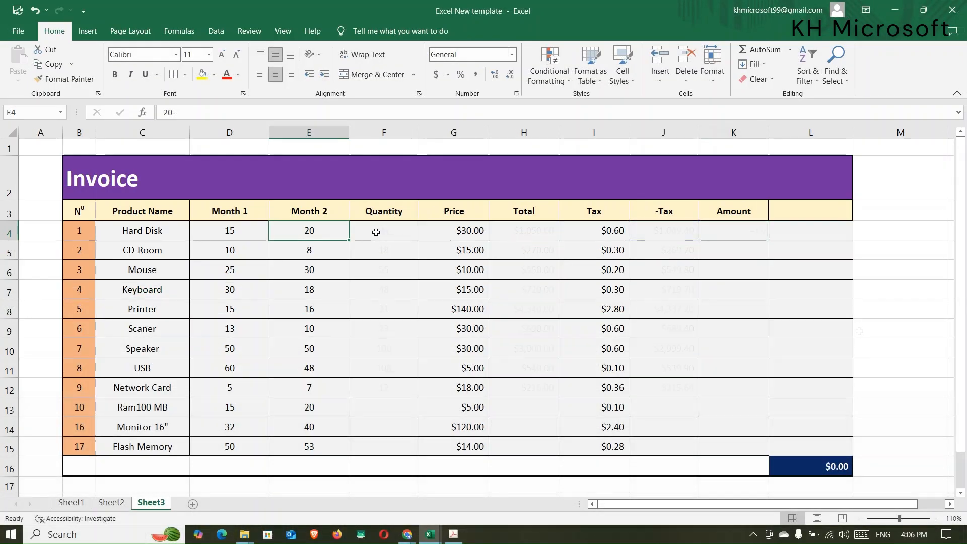
Calculate the Hard Disk quantity in F4 by adding both months with the formula =D4+E4.
click(376, 232)
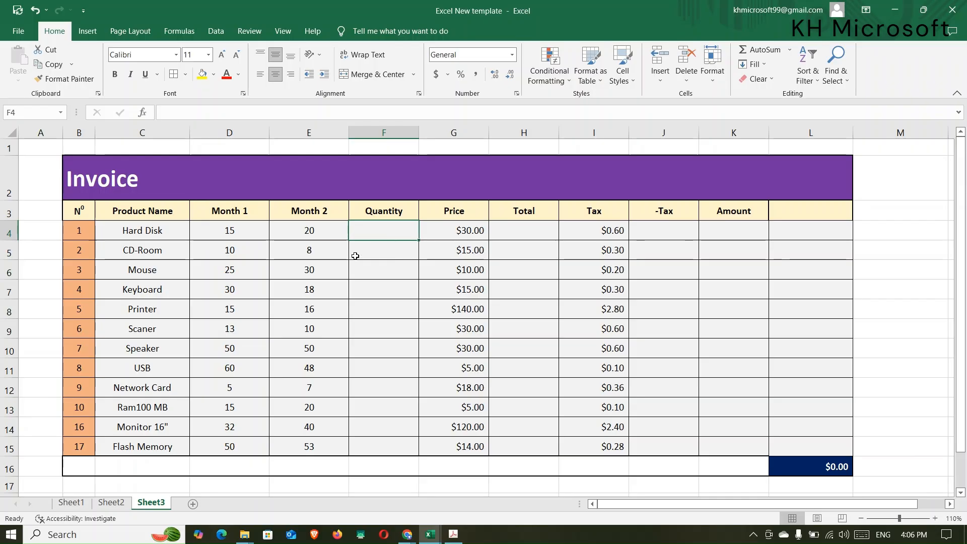
text(=)
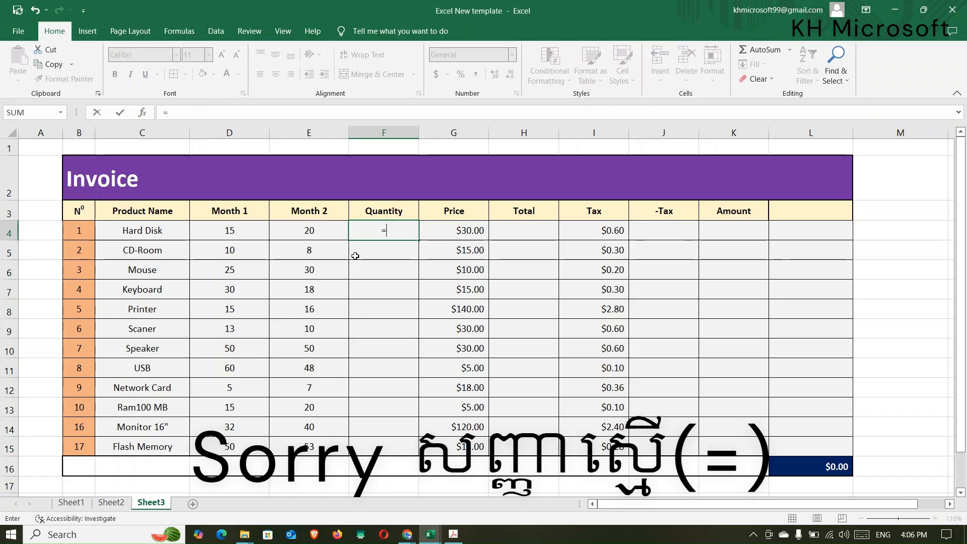
click(221, 231)
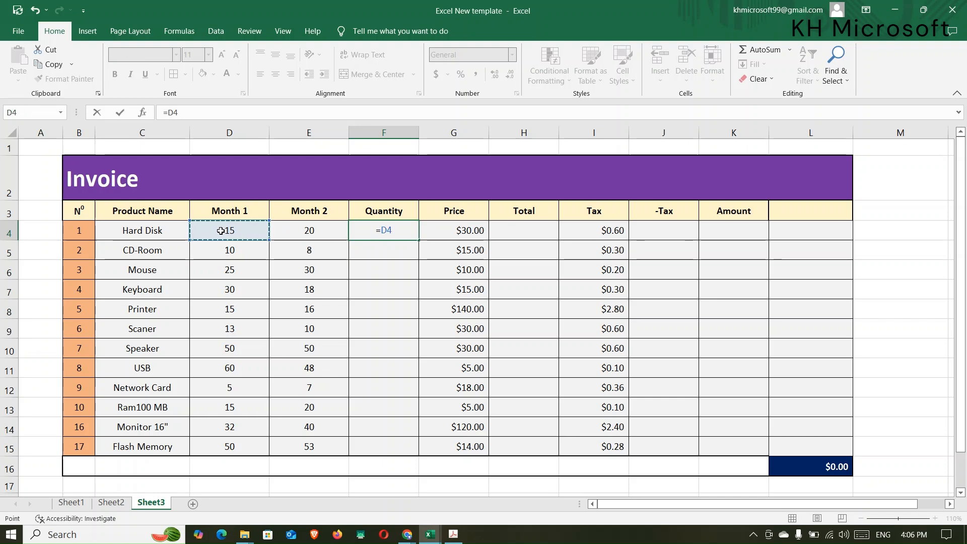
text(=D4+)
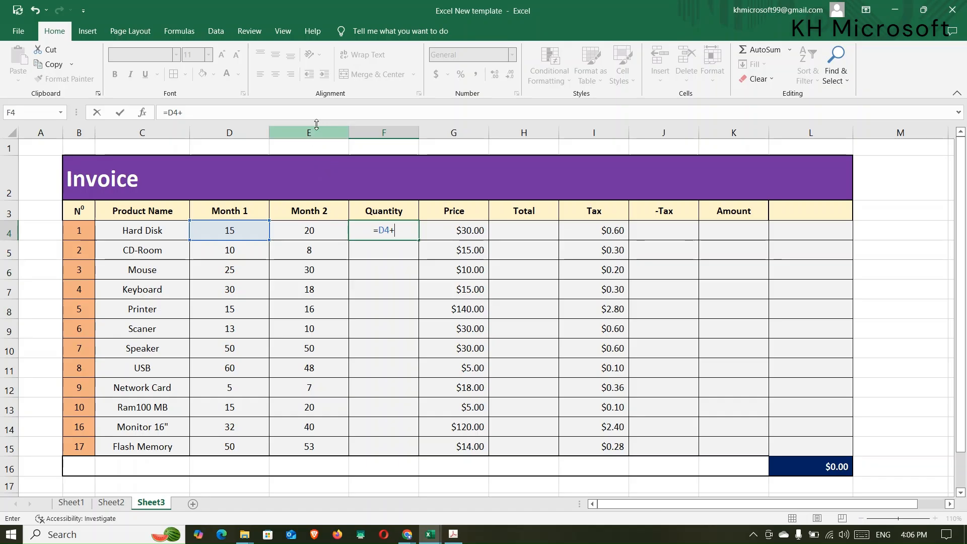
click(305, 230)
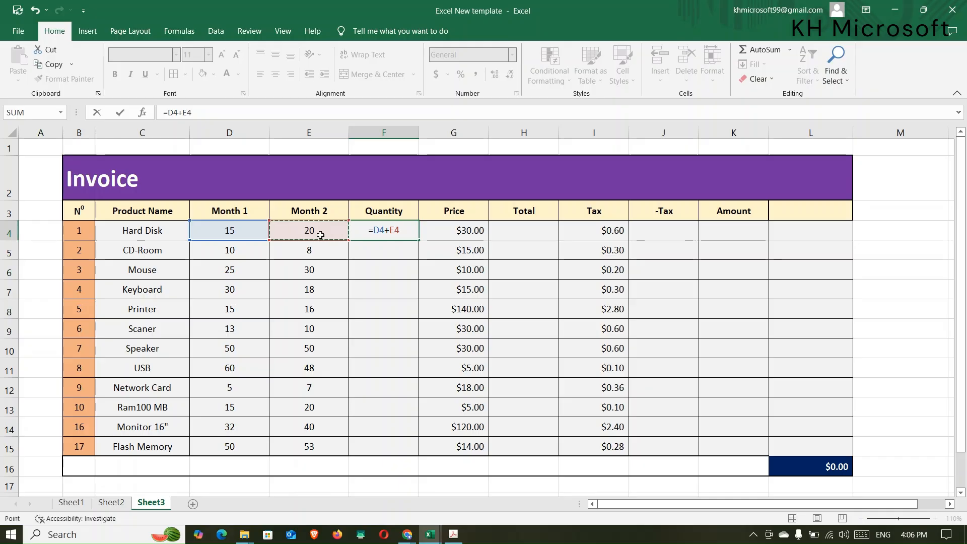
key(Return)
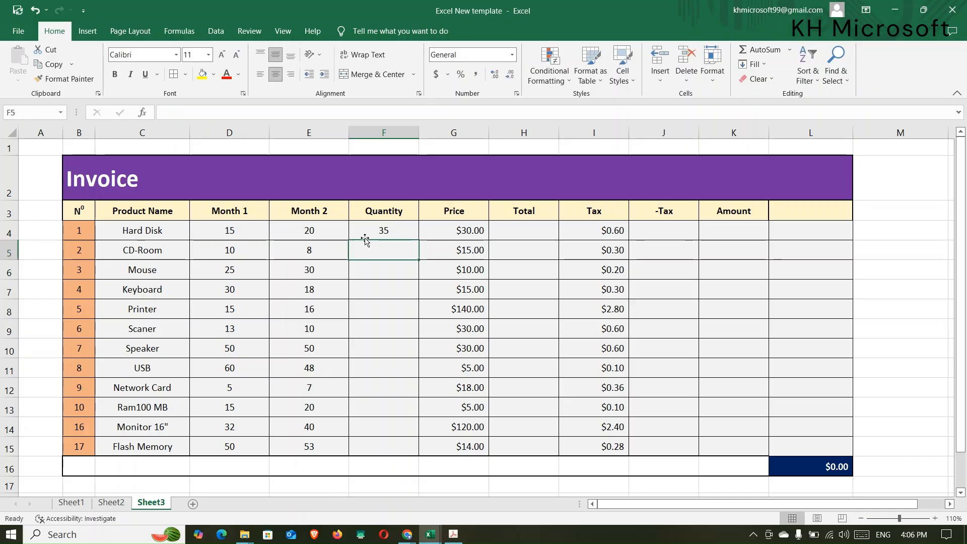
click(384, 231)
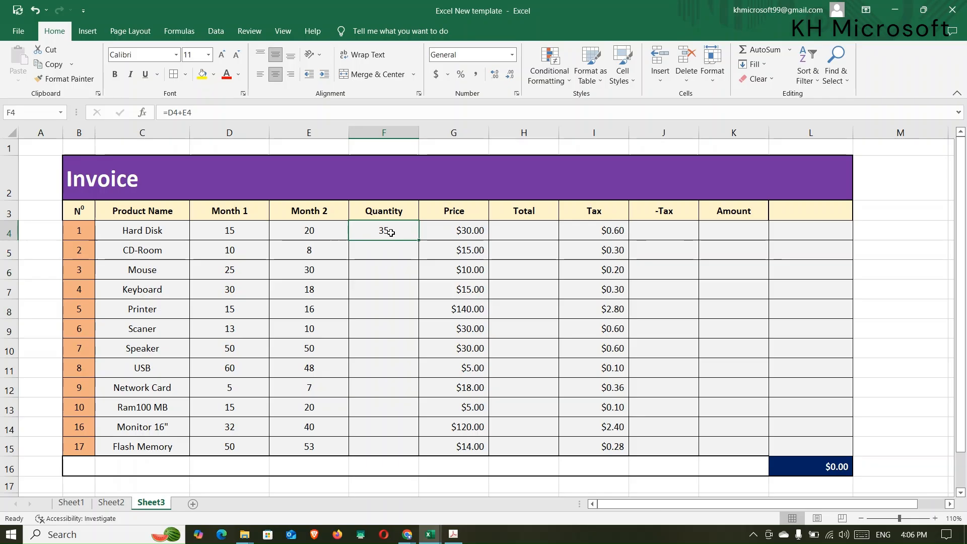
click(371, 250)
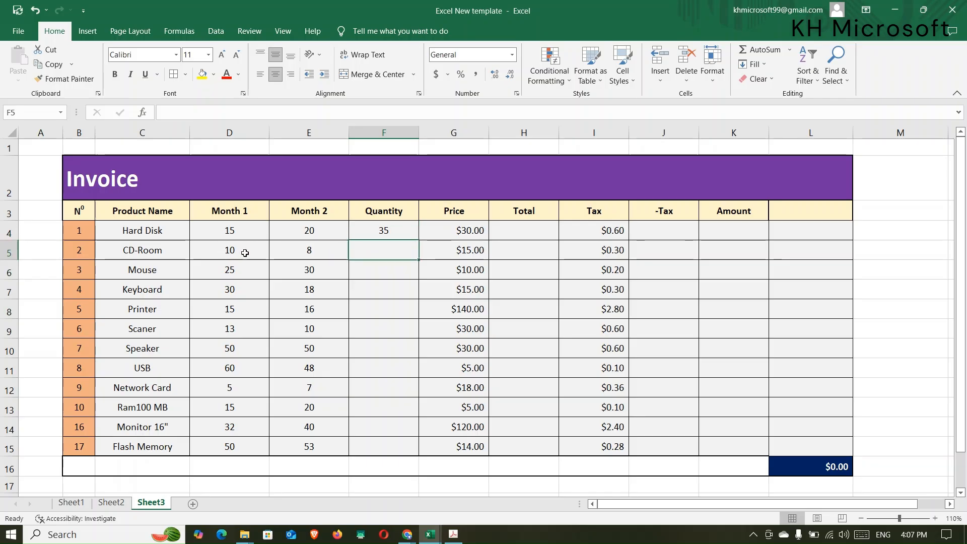
click(244, 253)
click(311, 251)
click(384, 256)
text(=)
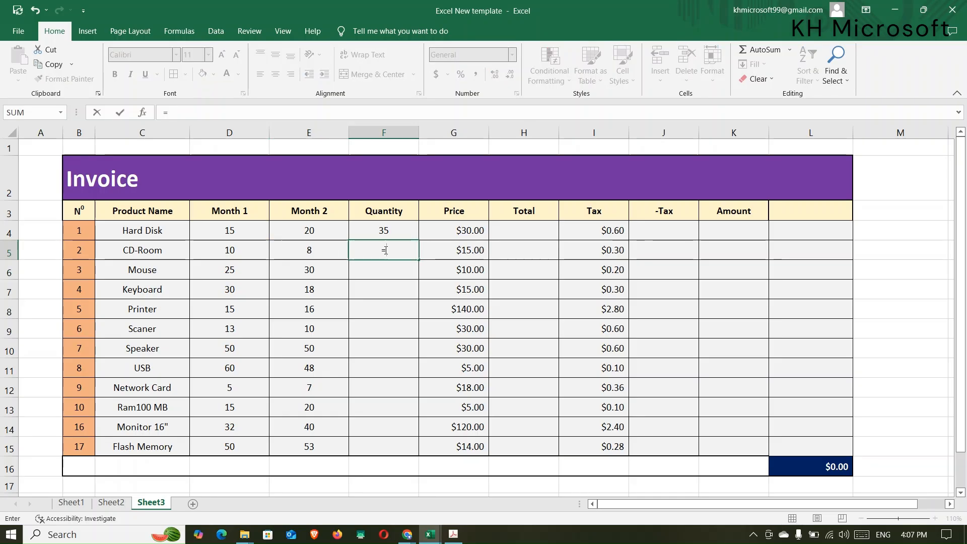
click(217, 251)
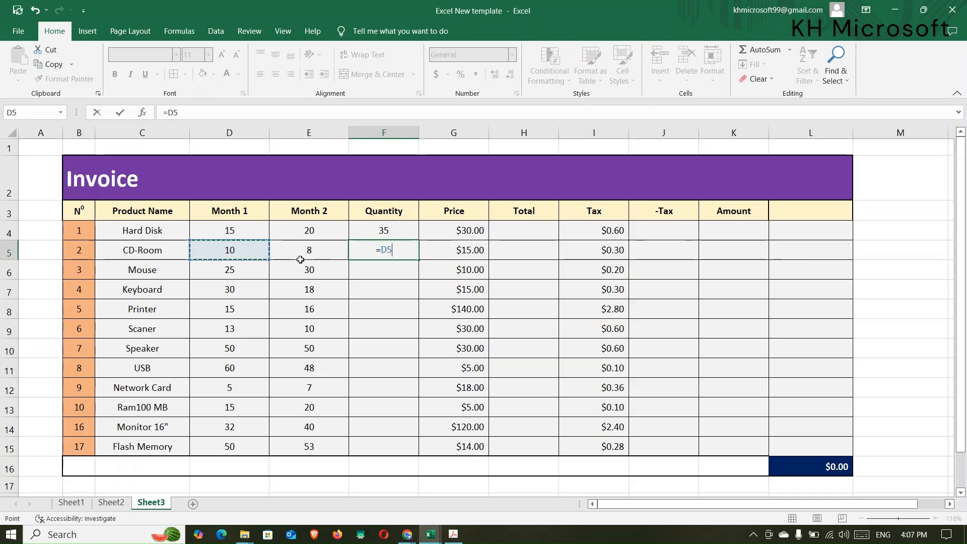
key(BackSpace)
key(BackSpace)
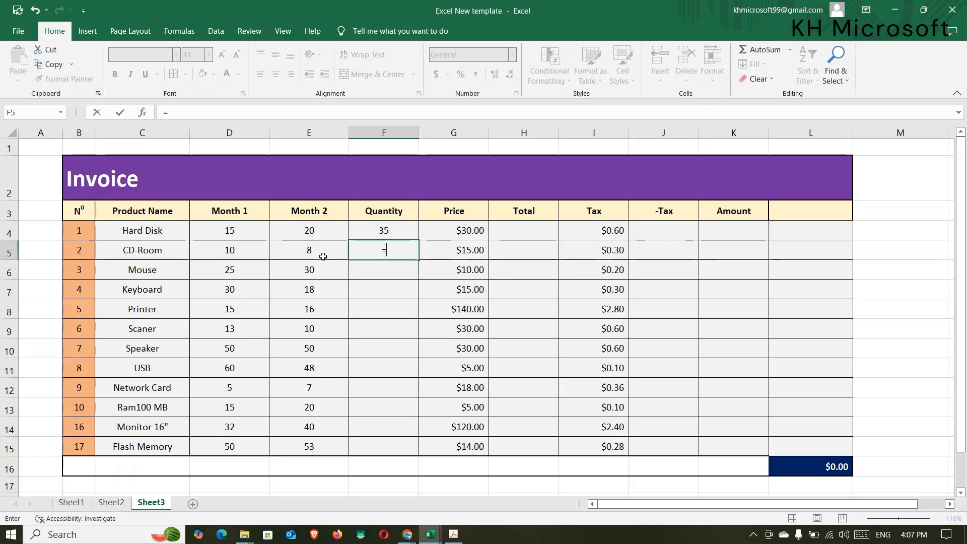
key(Escape)
mouse_move(365, 247)
mouse_down()
mouse_move(370, 280)
mouse_move(378, 253)
mouse_up()
Fill the Hard Disk quantity formula from F4 down through F15 for all remaining products.
click(380, 233)
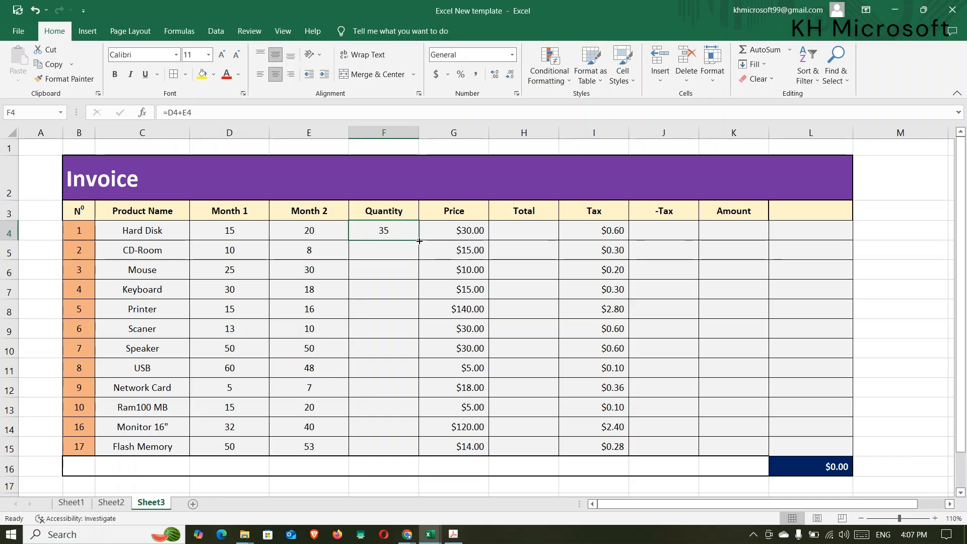
drag(419, 241, 418, 240)
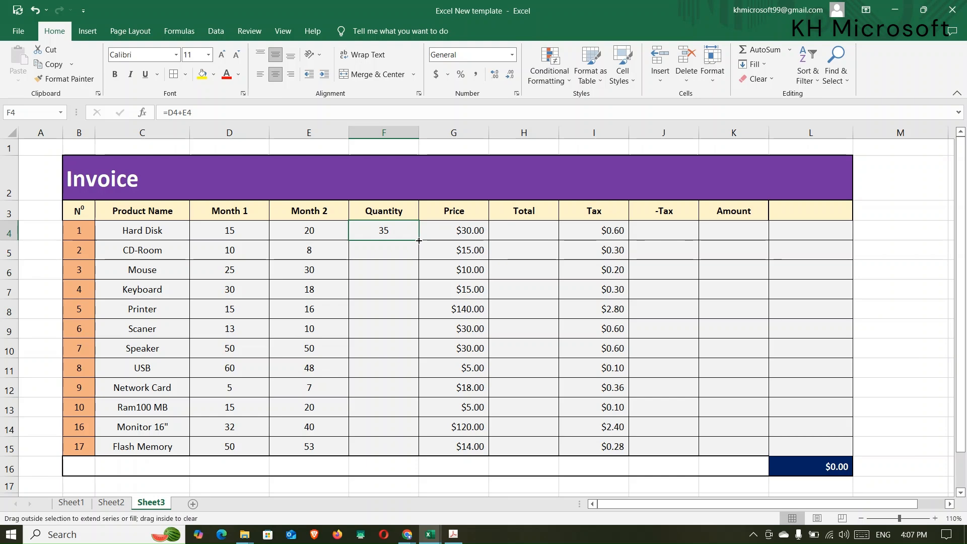
drag(419, 241, 397, 458)
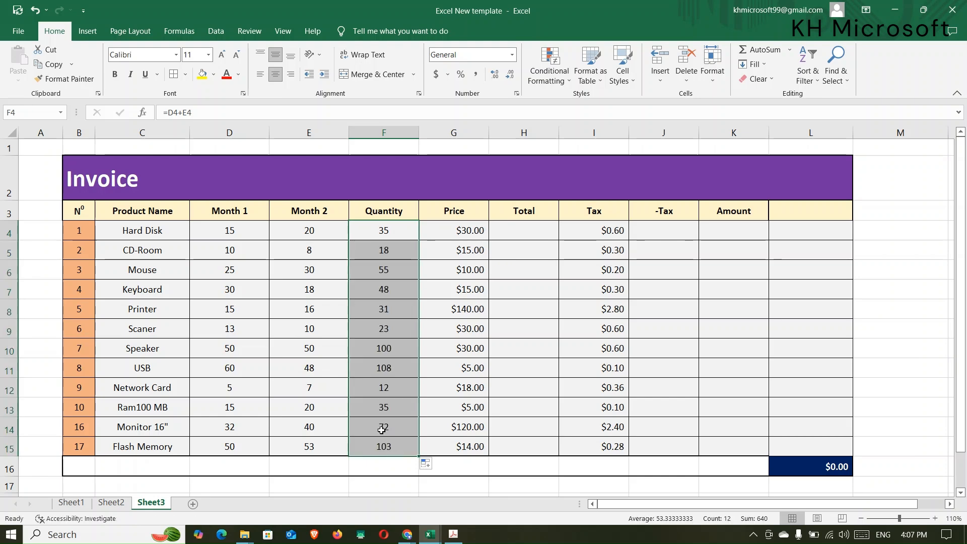
Check the filled Quantity formulas in F4:F15 row by row against each product's two month cells.
drag(396, 226, 382, 449)
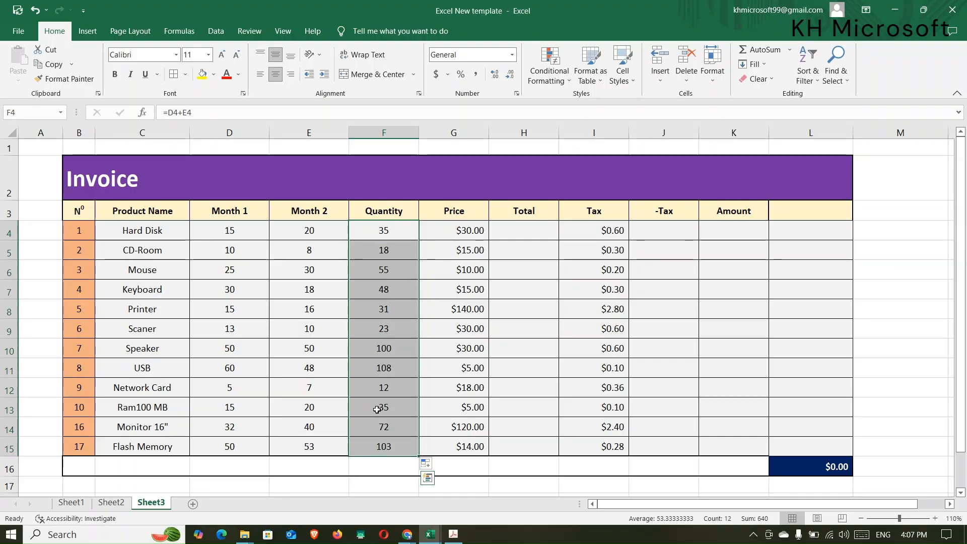
click(378, 249)
click(385, 272)
click(385, 295)
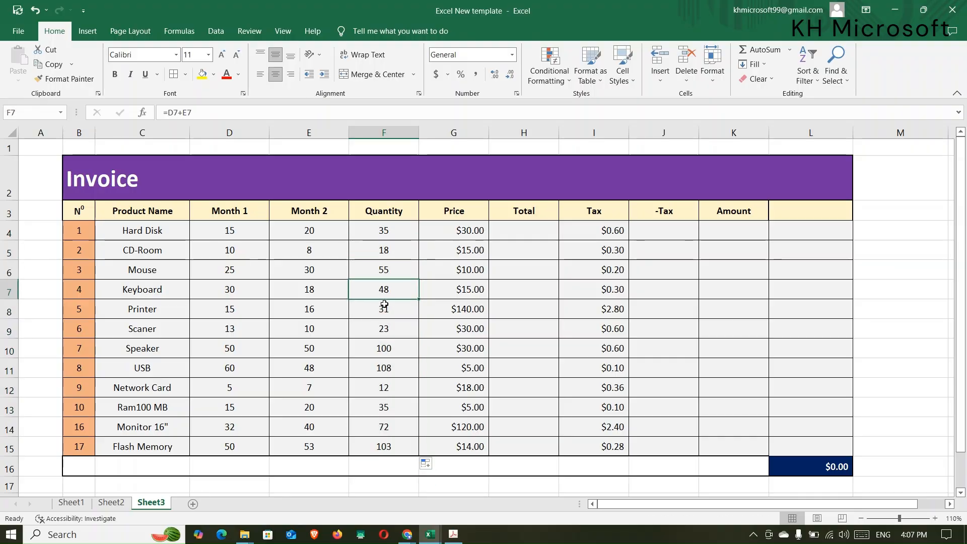
click(381, 346)
click(370, 254)
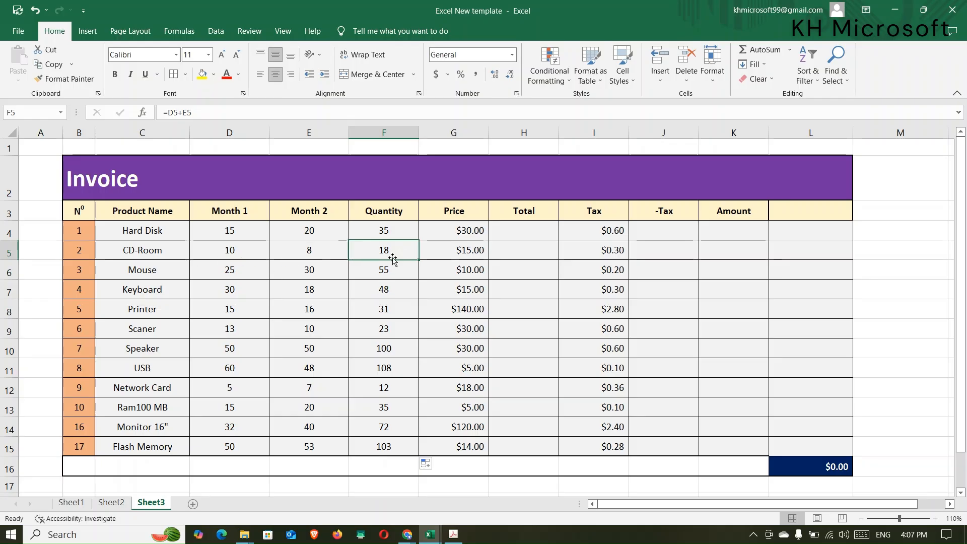
click(391, 272)
click(384, 285)
click(380, 370)
click(384, 411)
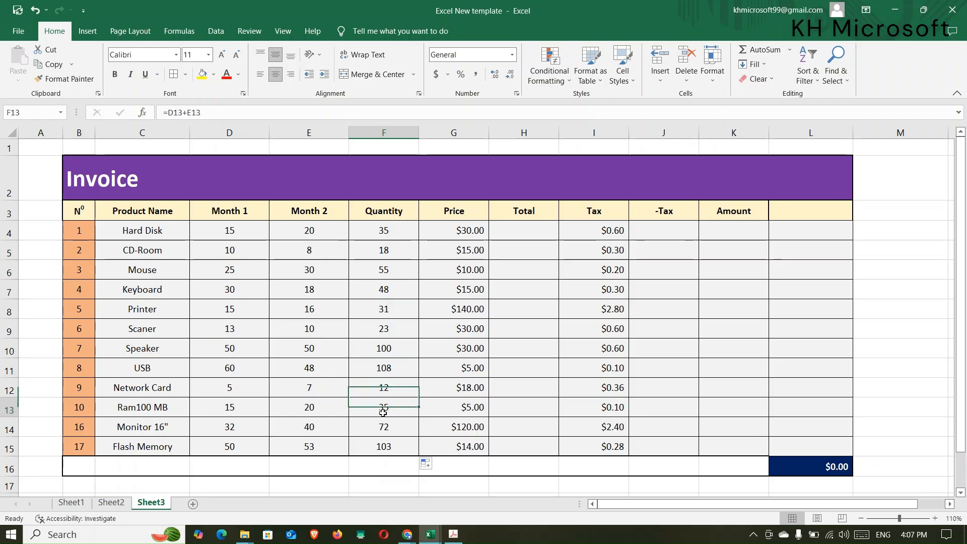
click(380, 441)
click(379, 234)
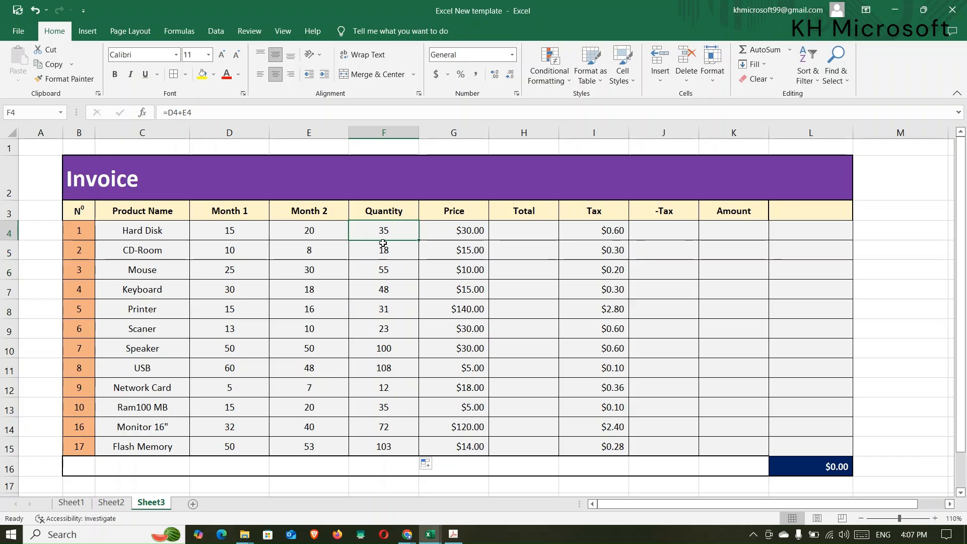
Calculate the Hard Disk total in H4 by multiplying quantity by price with the formula =F4*G4.
click(543, 230)
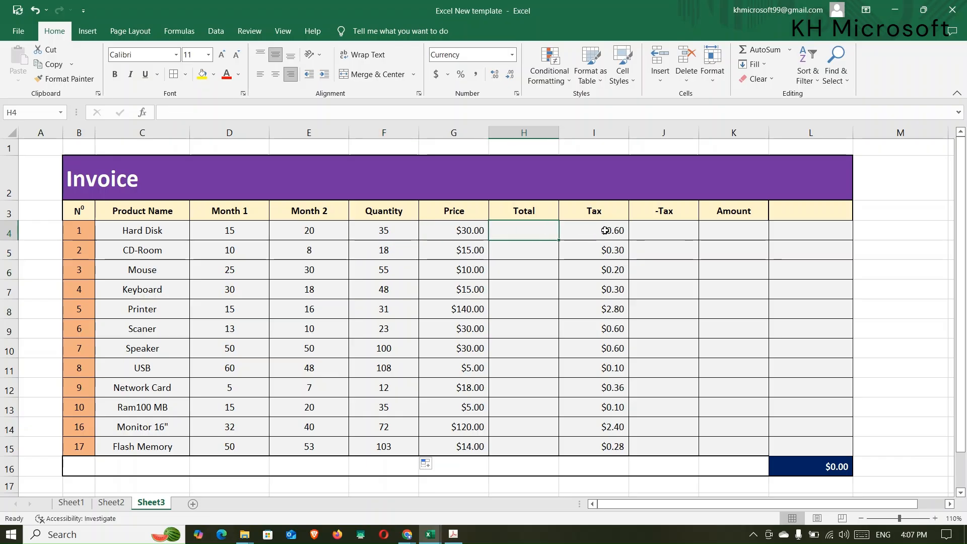
drag(521, 427, 519, 447)
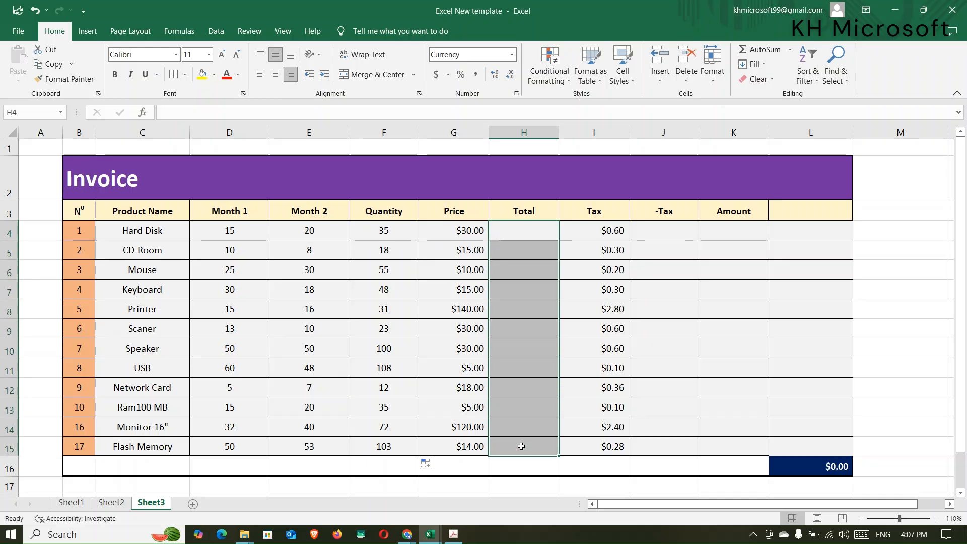
click(522, 228)
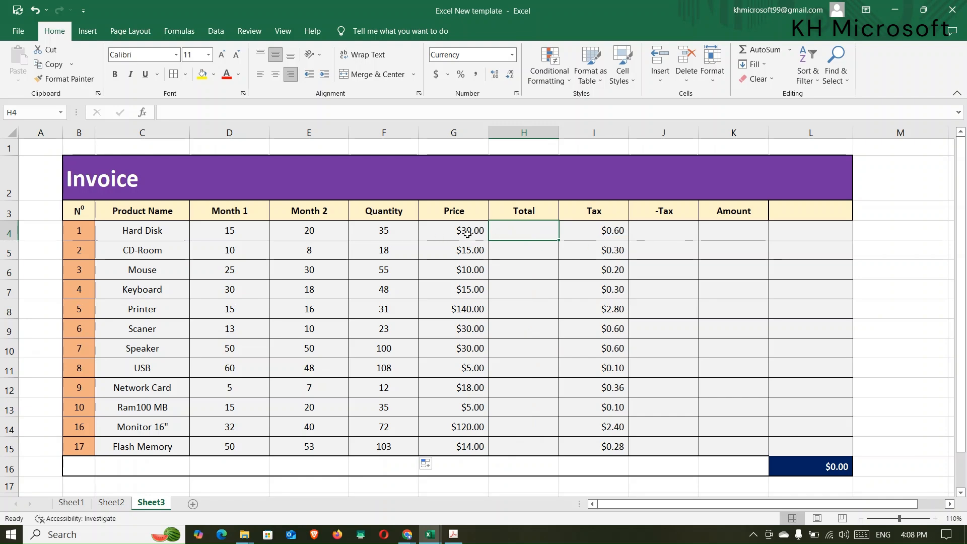
click(379, 232)
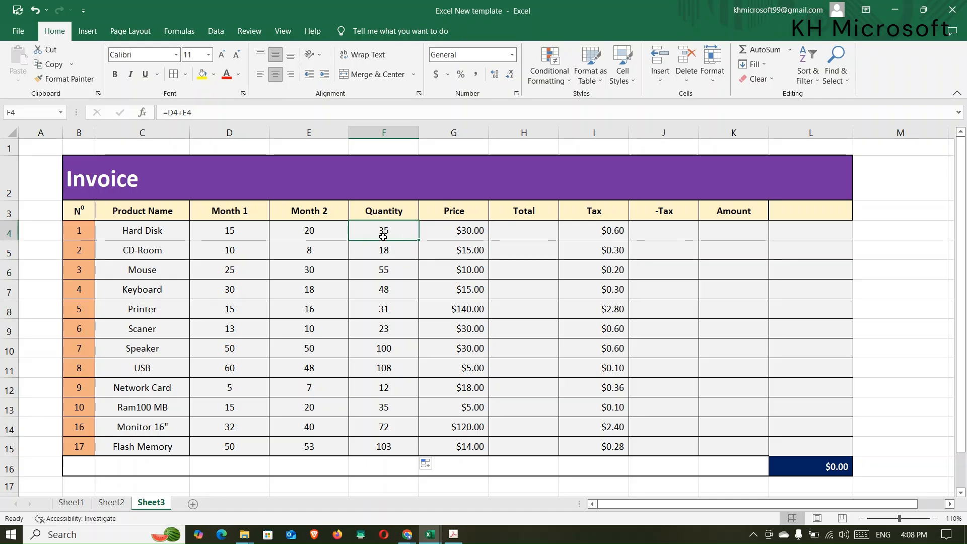
click(459, 230)
click(386, 237)
click(518, 233)
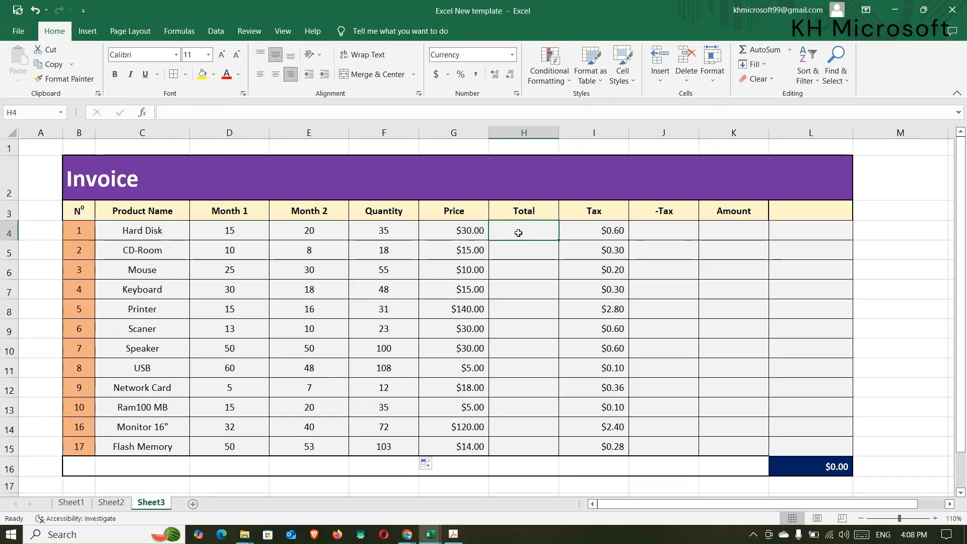
text(=)
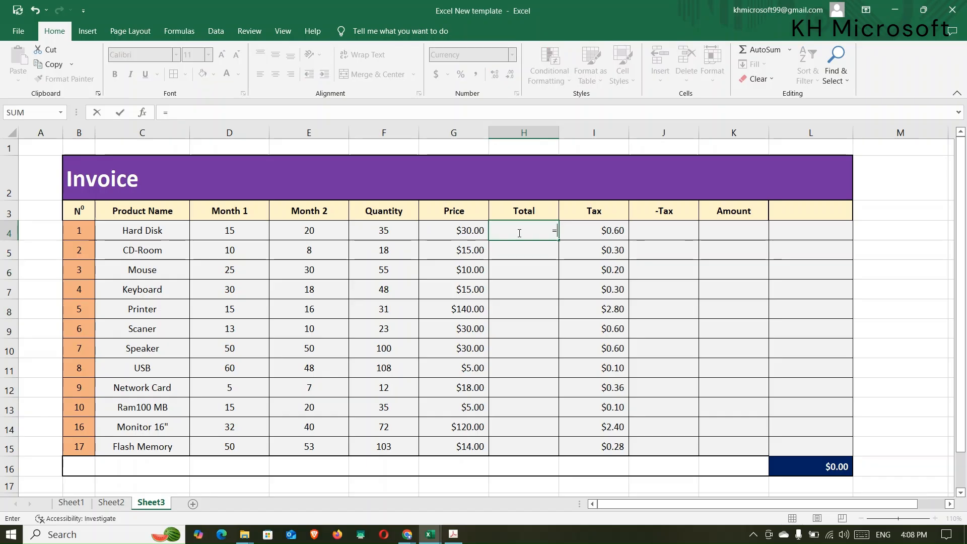
click(382, 231)
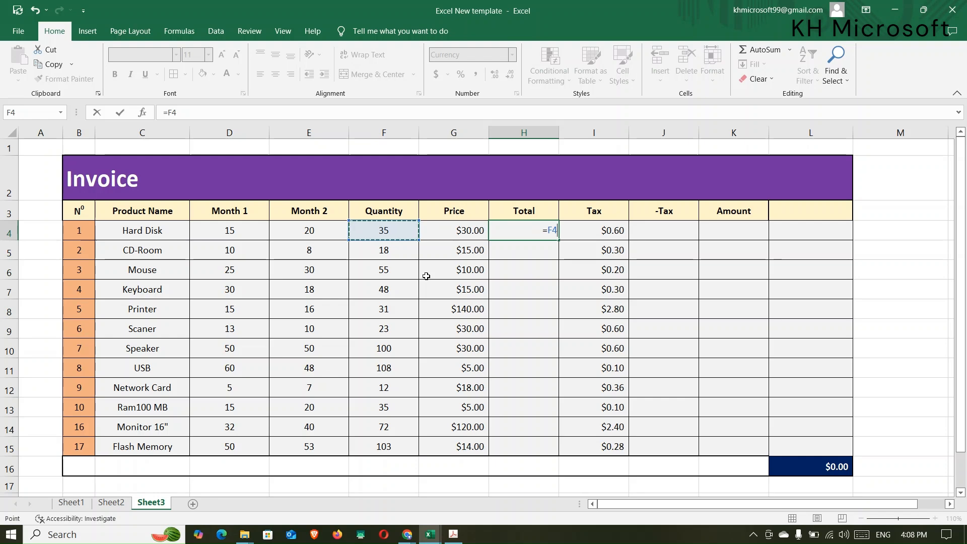
text(*)
click(463, 232)
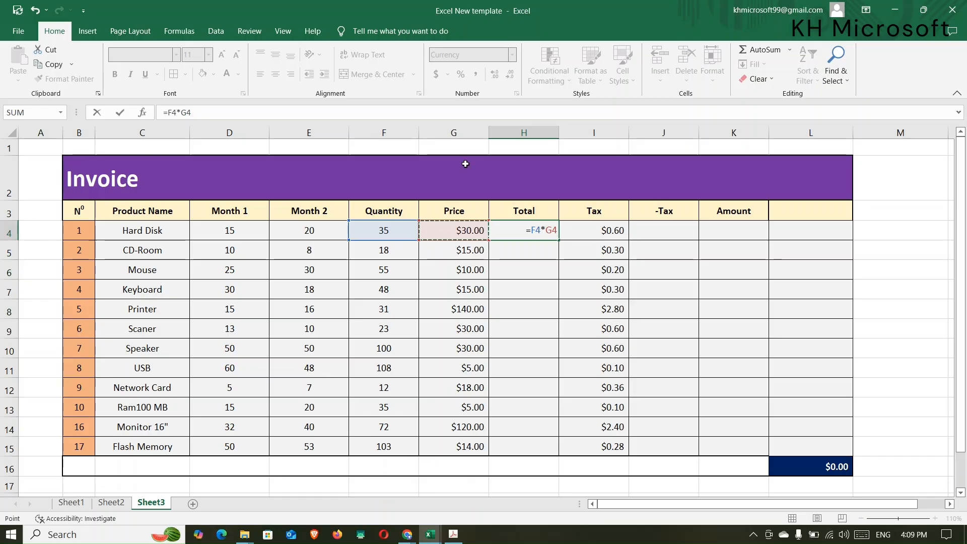
key(Return)
Fill the Total formula from H4 down through H15 for all remaining products.
click(537, 237)
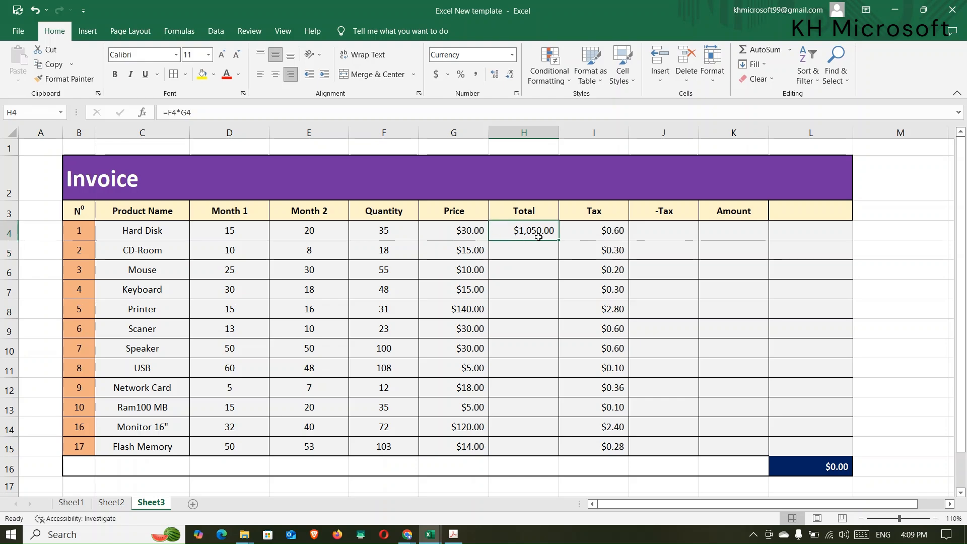
drag(559, 239, 539, 449)
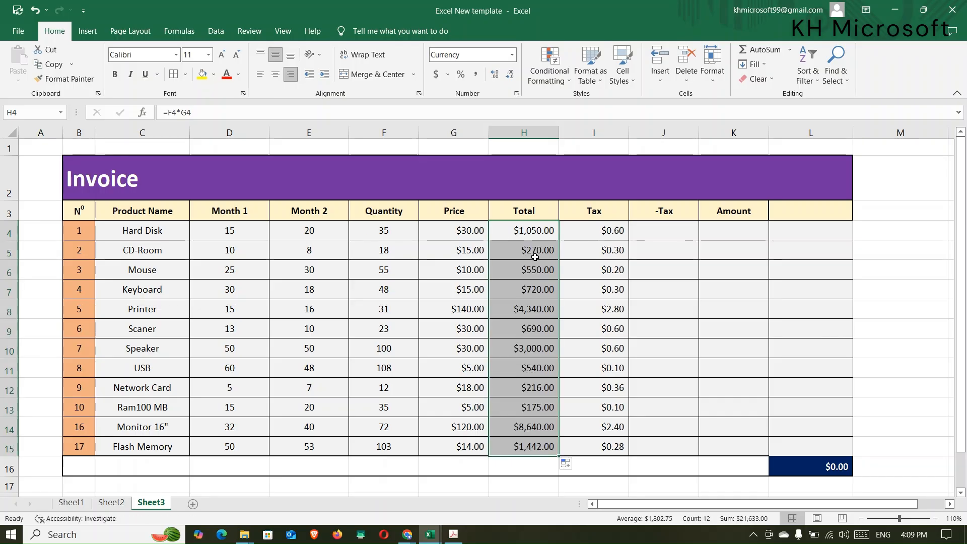
click(542, 231)
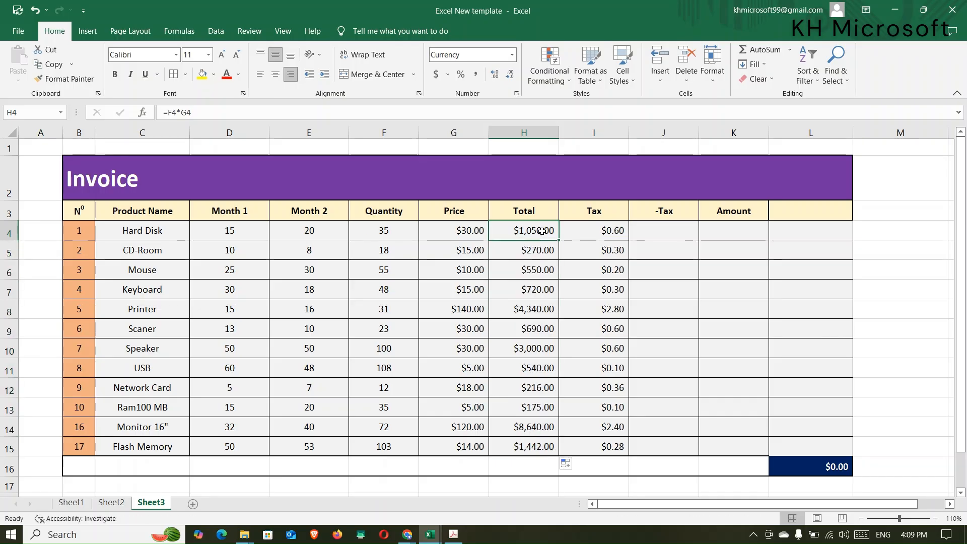
click(398, 231)
click(552, 233)
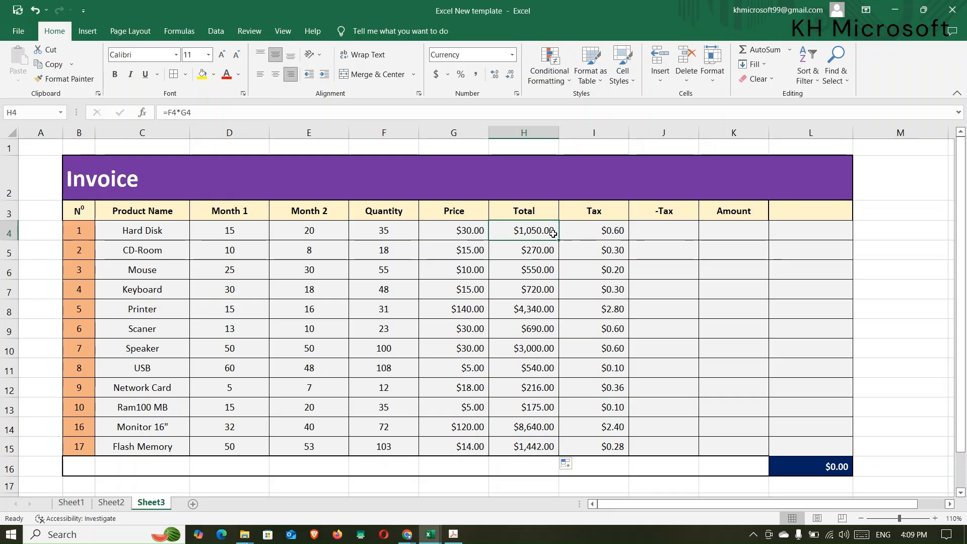
Subtract the tax from the Hard Disk total in J4 with =H4-I4 and fill the formula down through J15.
click(645, 233)
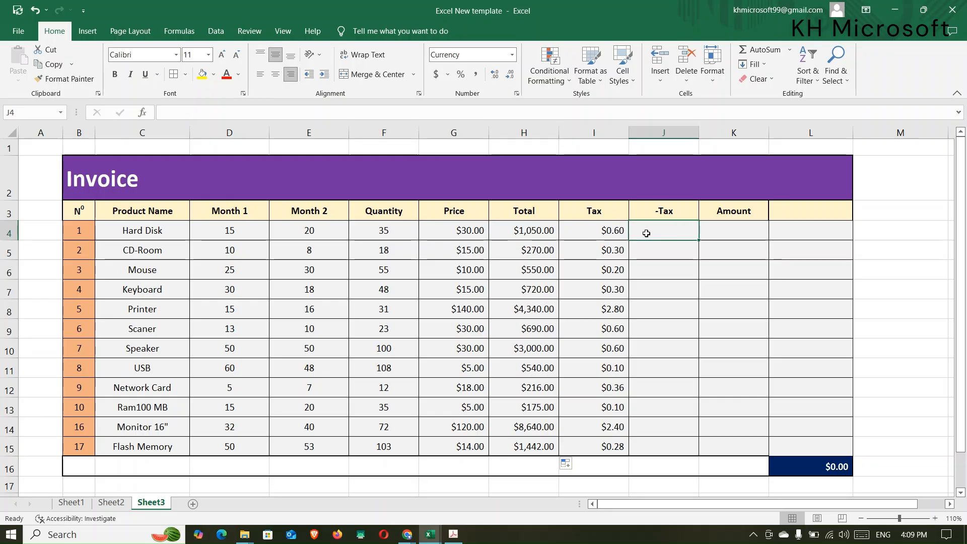
click(579, 235)
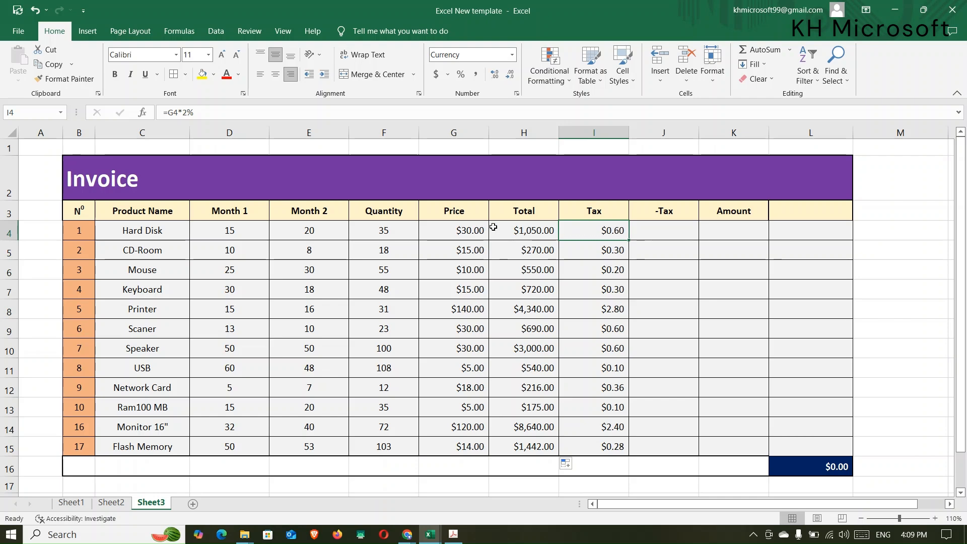
click(529, 230)
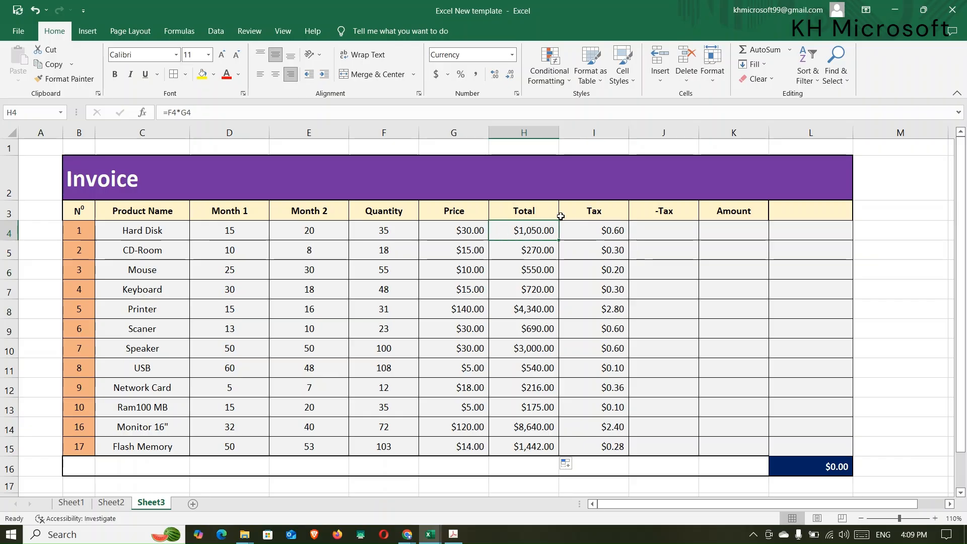
click(669, 232)
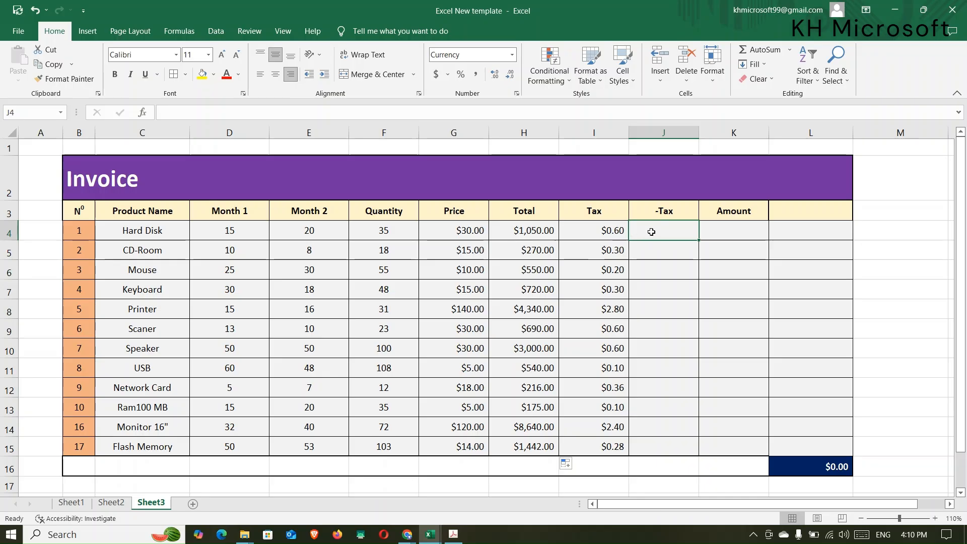
text(=)
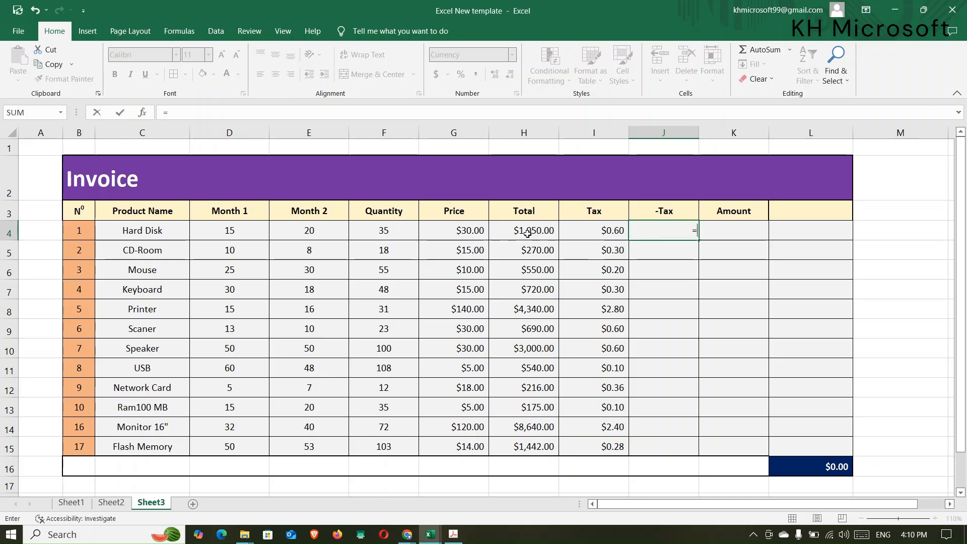
click(528, 232)
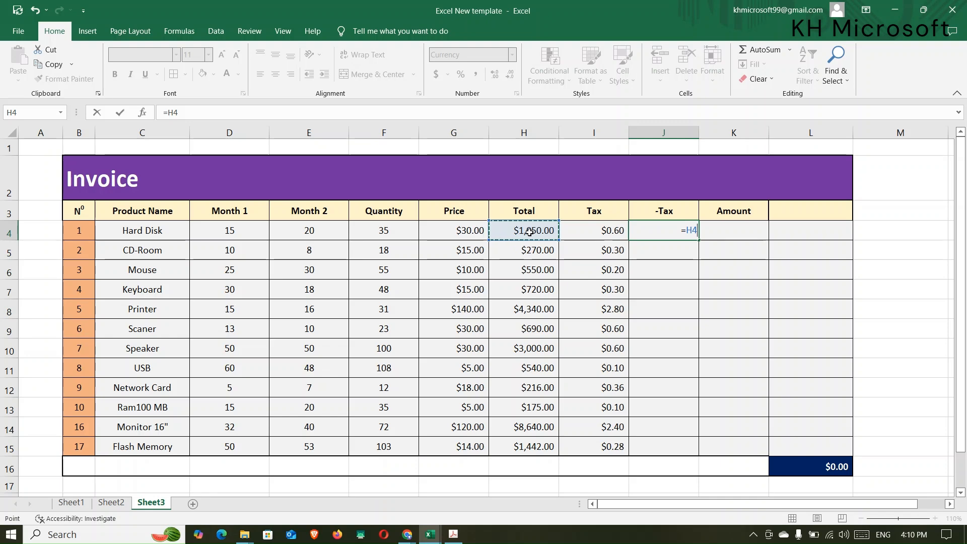
text(-)
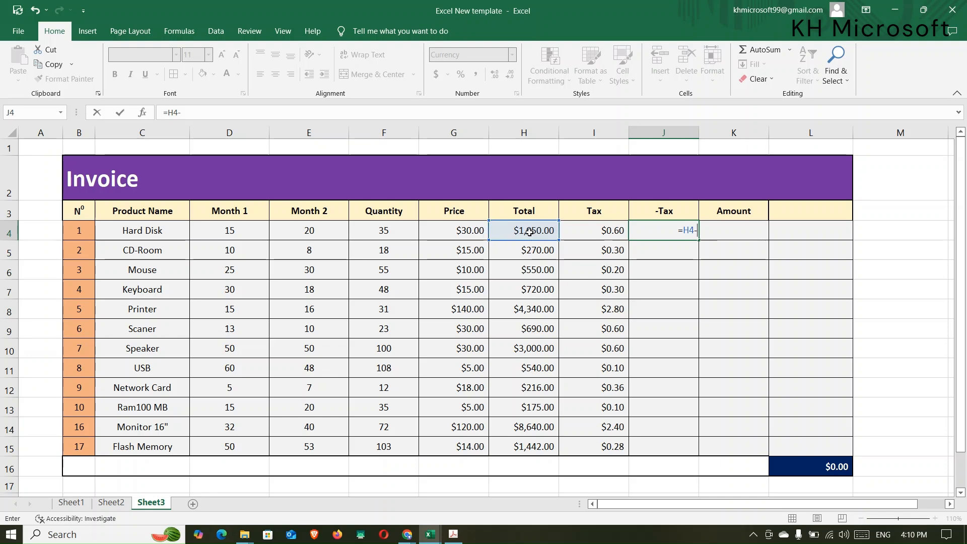
click(598, 231)
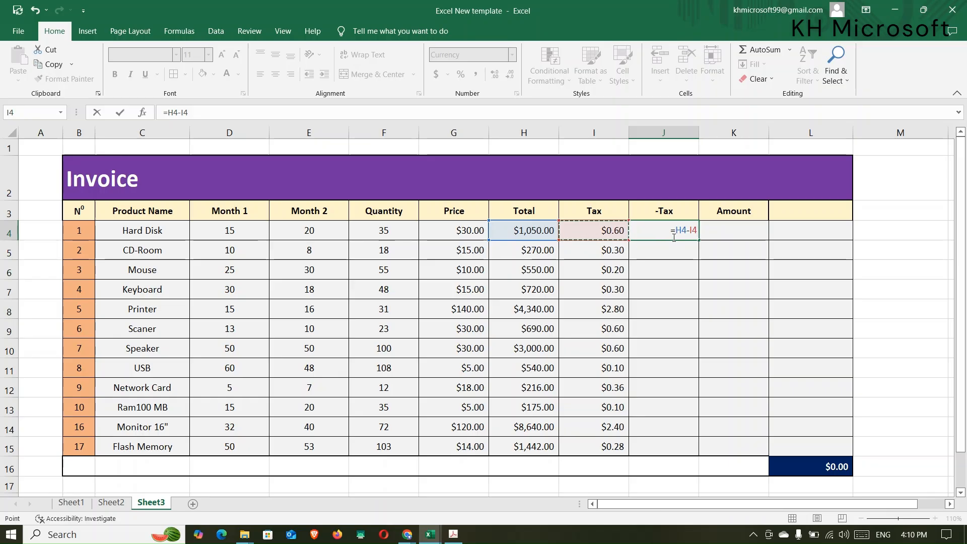
key(Return)
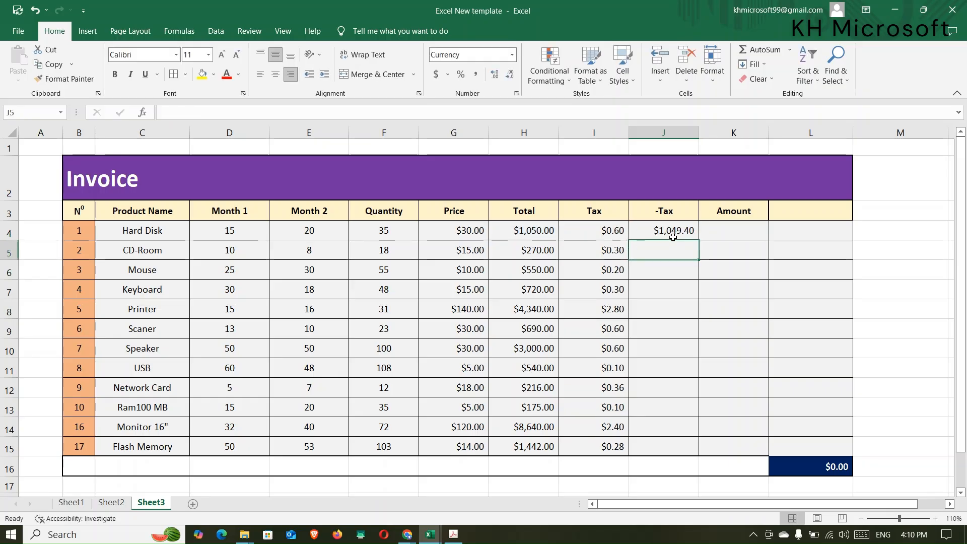
click(673, 232)
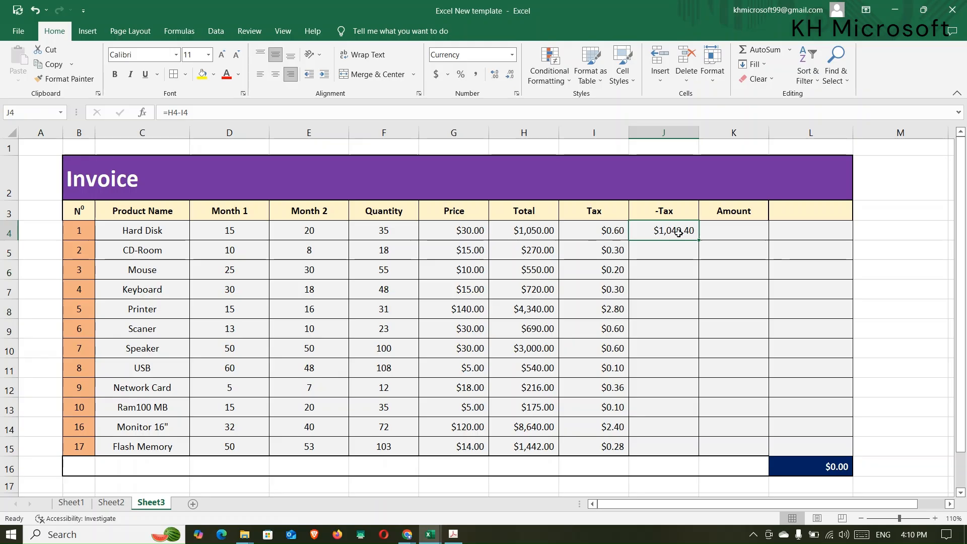
drag(699, 241, 700, 455)
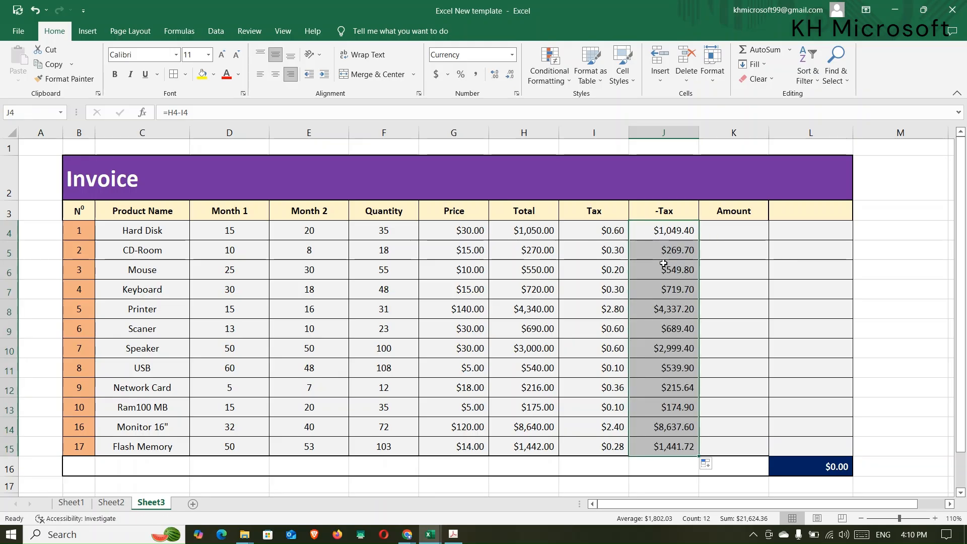
Calculate the Hard Disk amount in K4 by dividing the after-tax total by the quantity with =J4/F4.
click(736, 222)
click(739, 212)
click(739, 233)
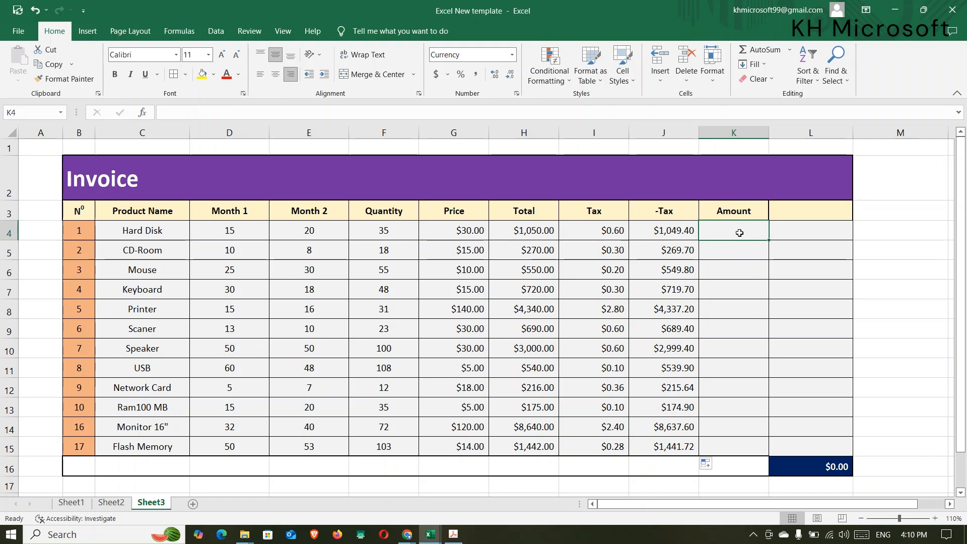
click(670, 232)
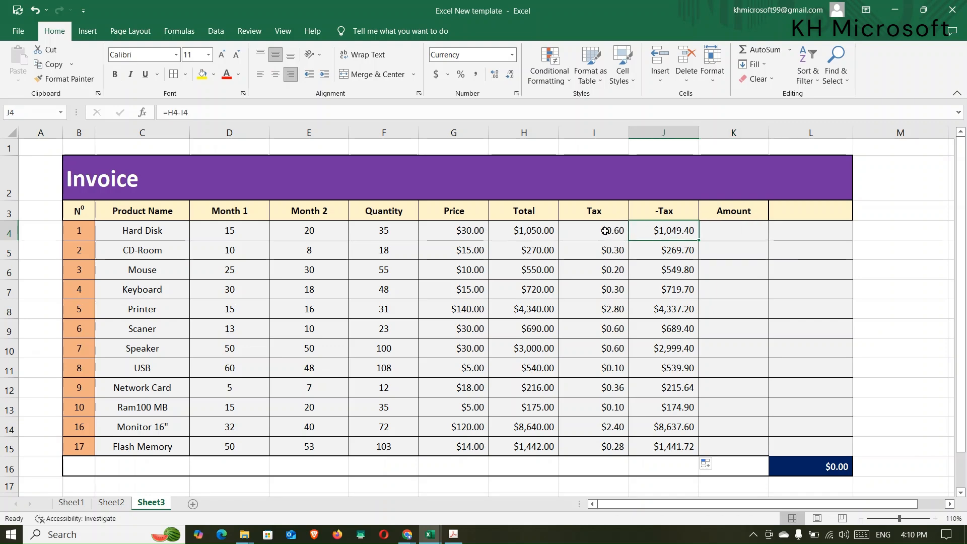
click(731, 234)
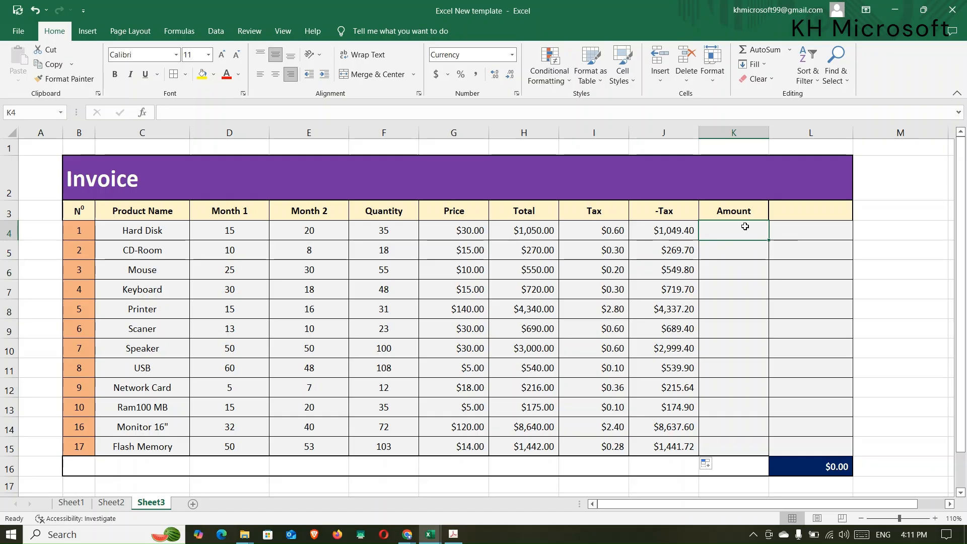
click(660, 233)
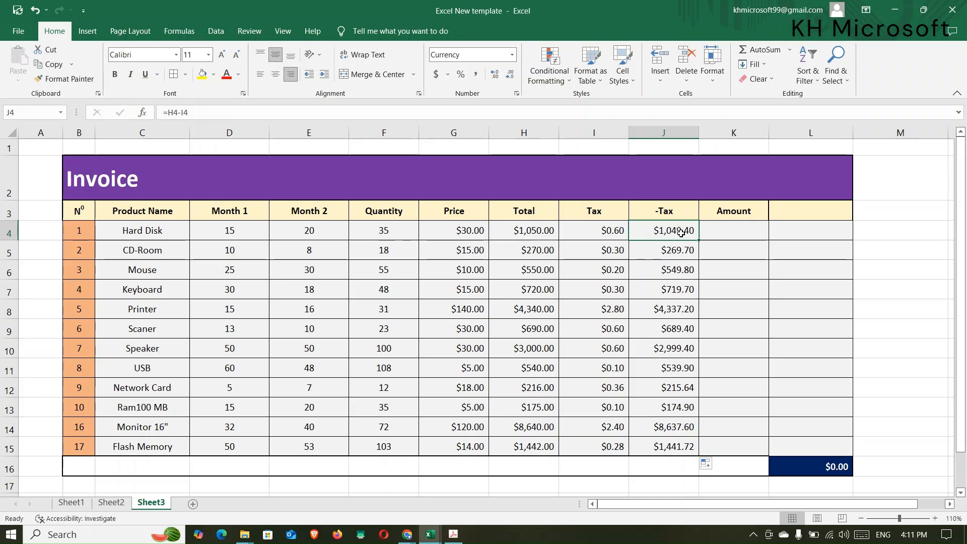
click(458, 232)
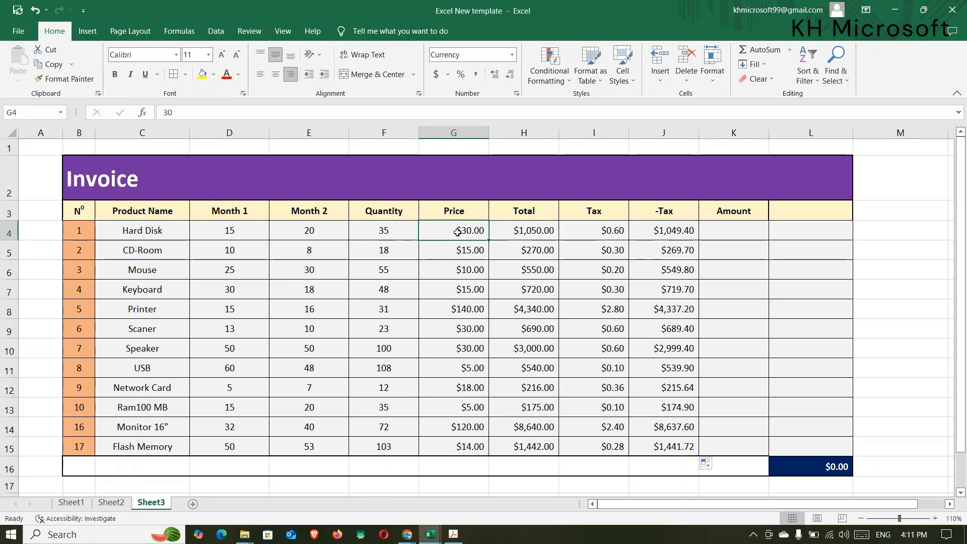
click(724, 235)
text(=)
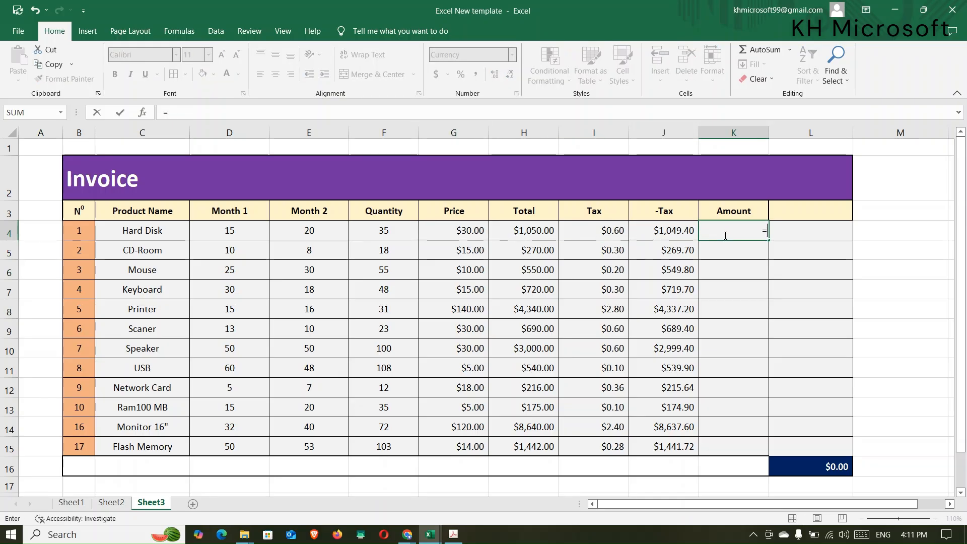
click(666, 232)
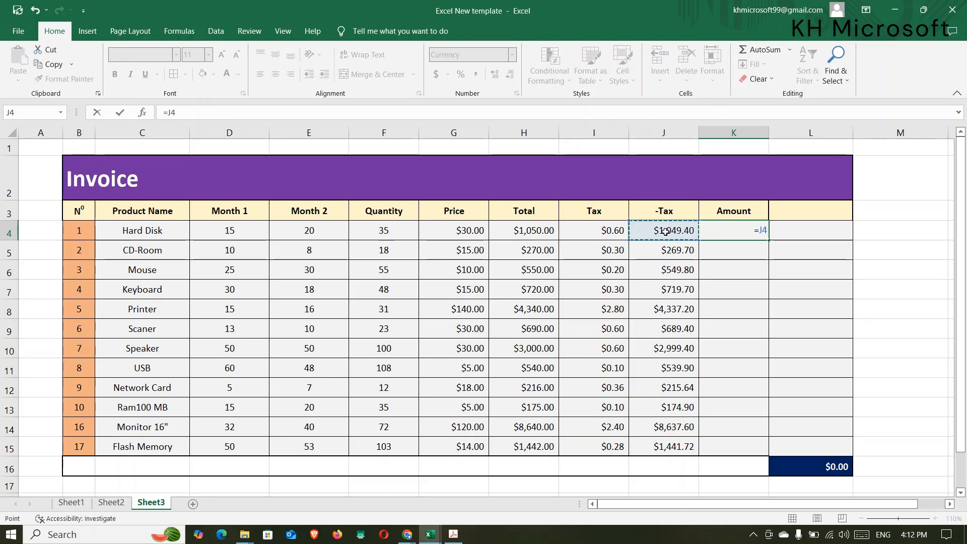
text(/)
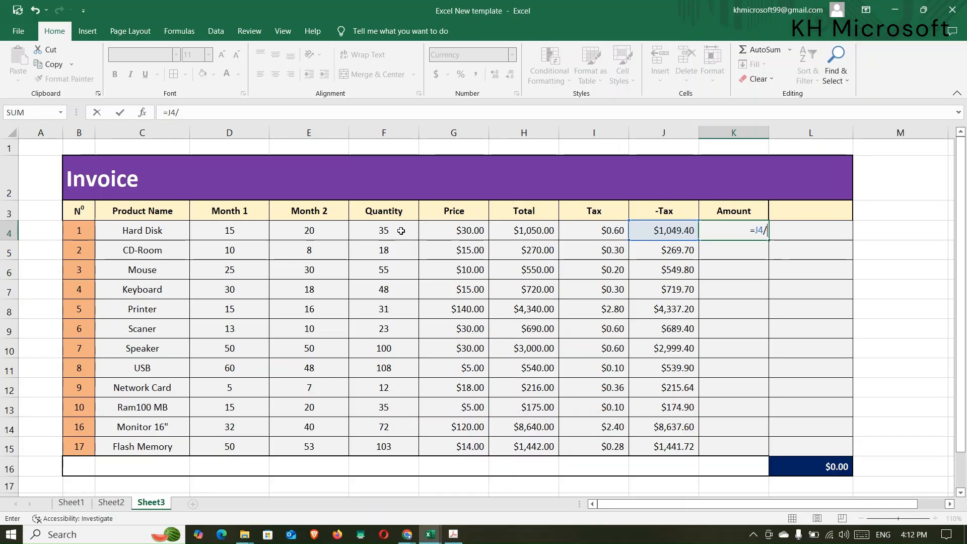
click(376, 234)
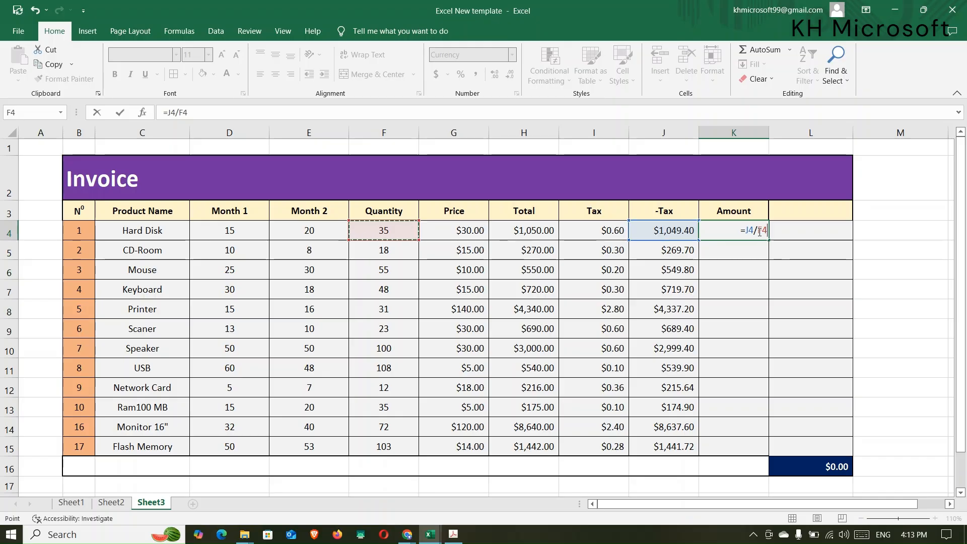
key(Return)
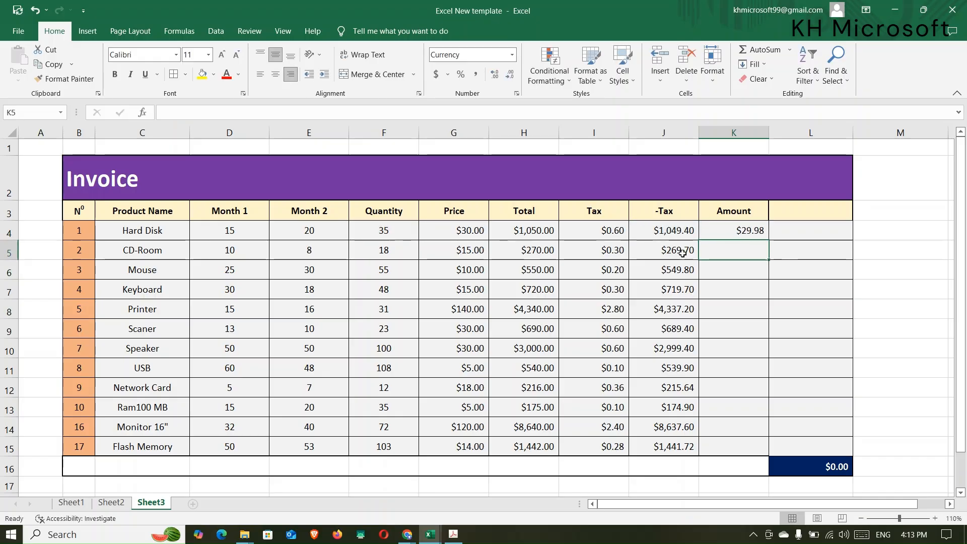
Compare the Hard Disk amount in K4 with its unit price in G4.
click(751, 232)
click(456, 234)
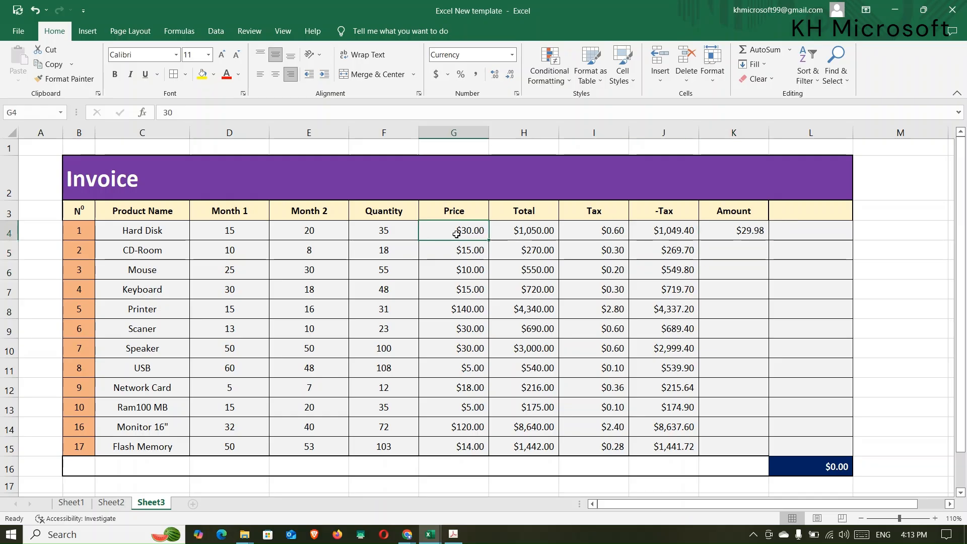
click(733, 232)
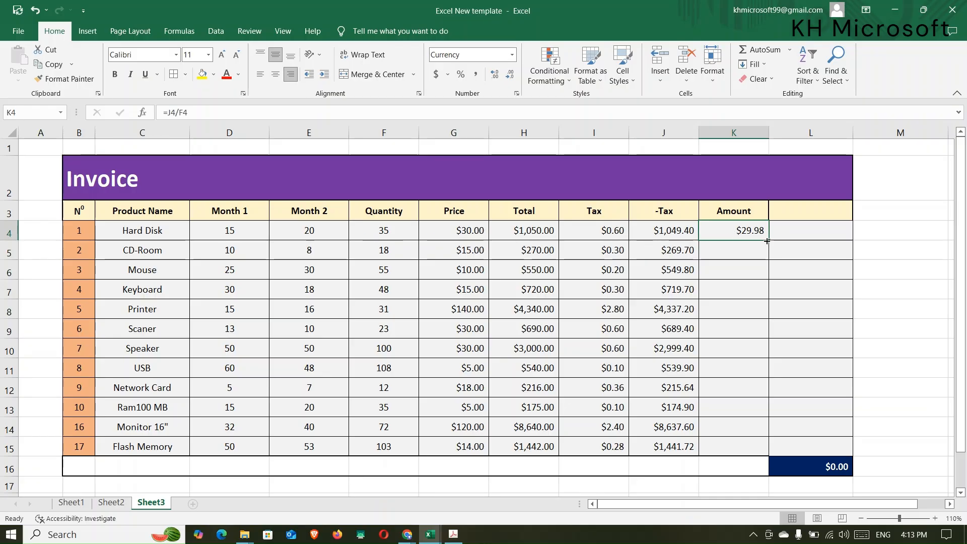
Fill the Amount formula from K4 down through K15 for all remaining products.
drag(769, 241, 758, 452)
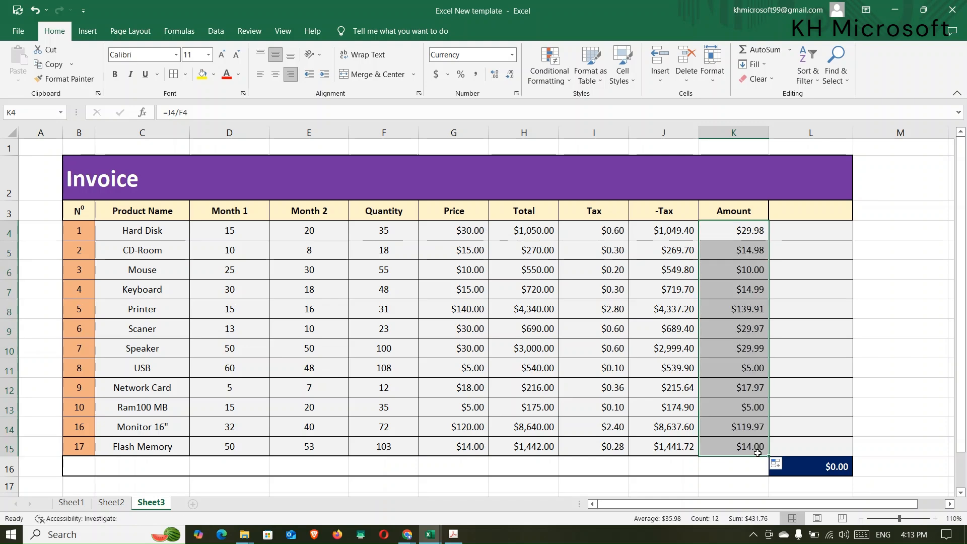
click(655, 273)
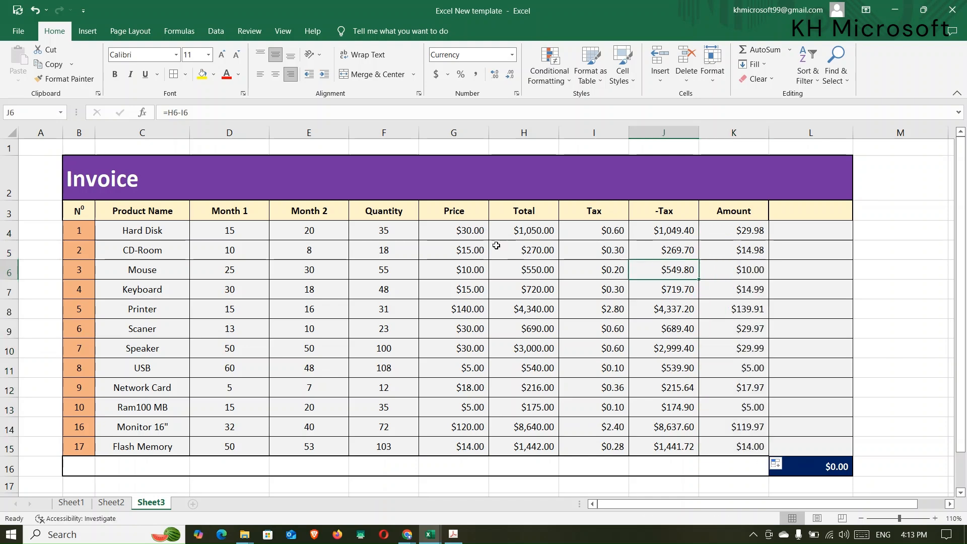
Review the product rows of the invoice and inspect the Hard Disk formulas for Quantity, Total, -Tax and Amount.
drag(141, 233, 755, 446)
click(663, 387)
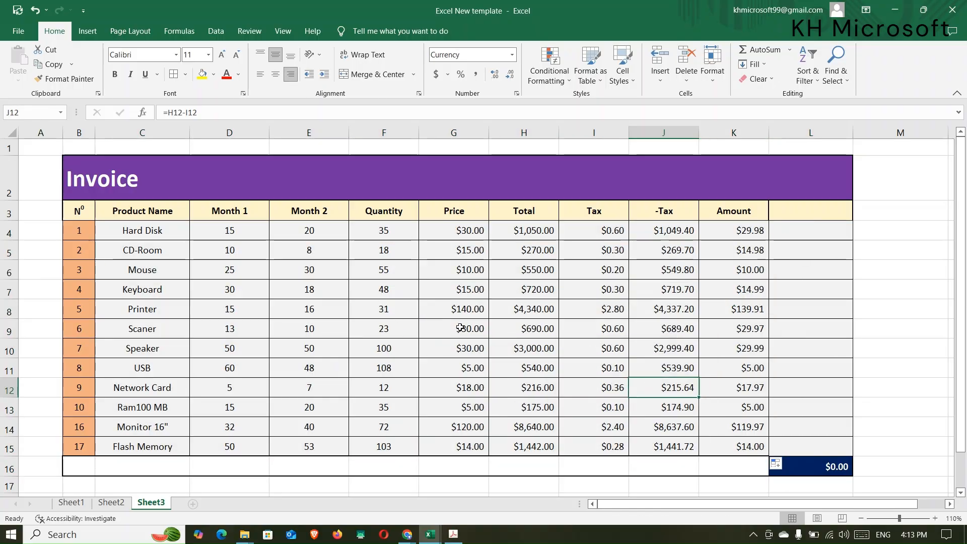
click(396, 246)
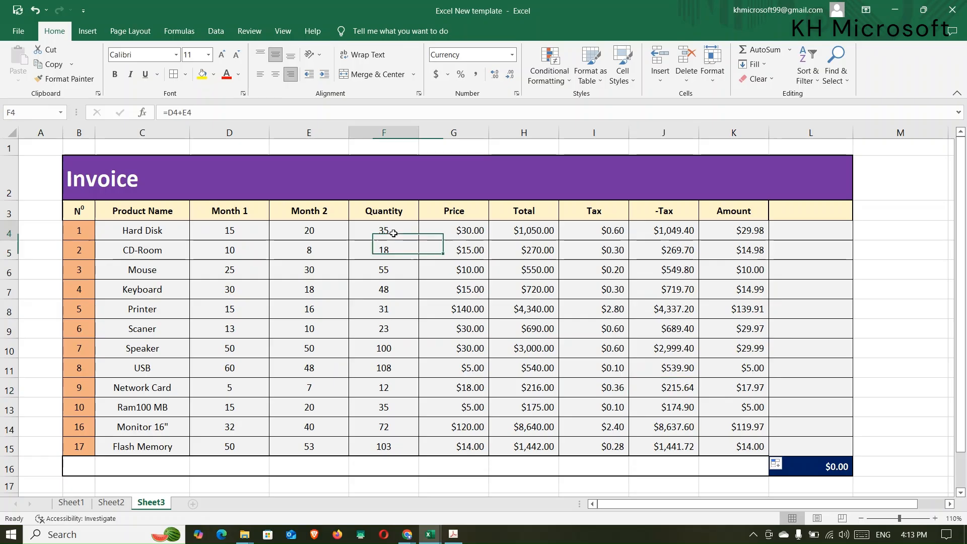
double_click(395, 232)
key(Escape)
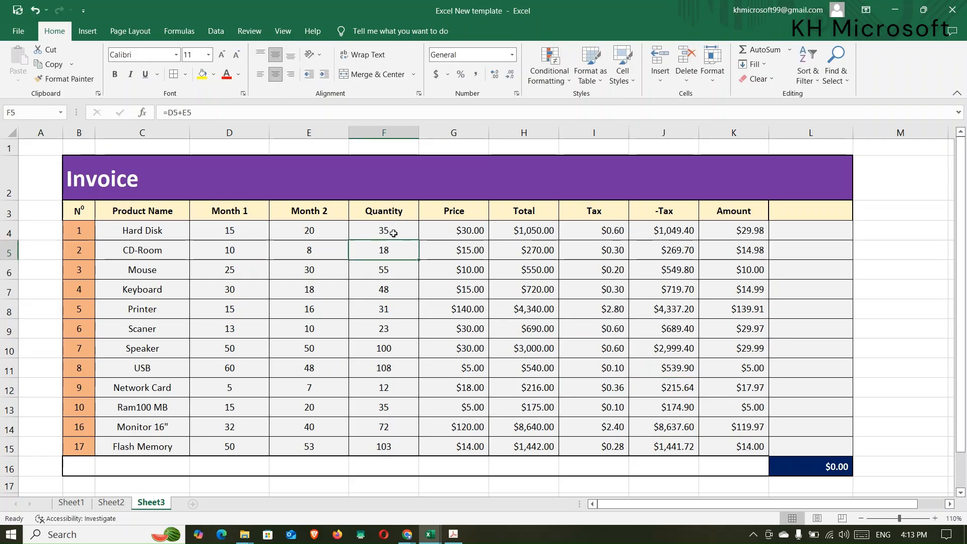
click(512, 227)
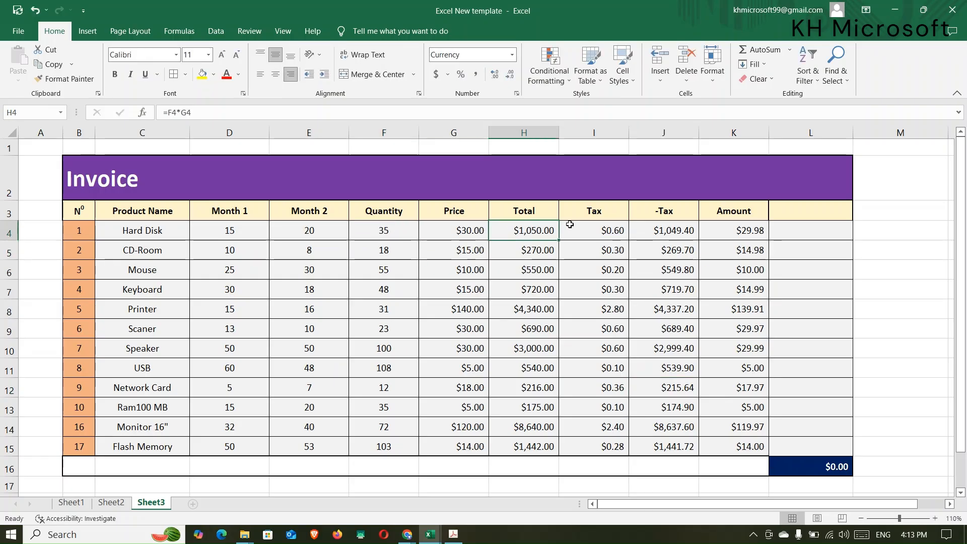
click(667, 231)
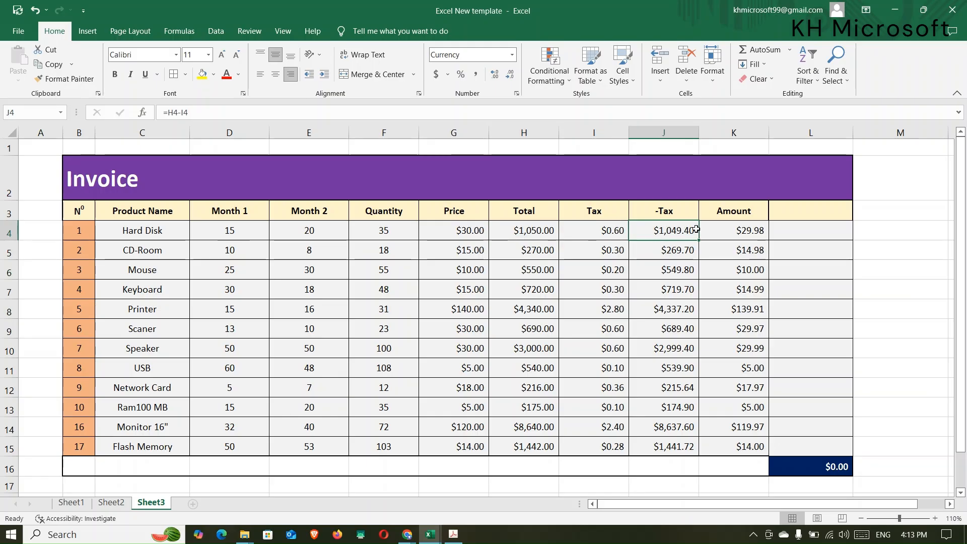
click(724, 231)
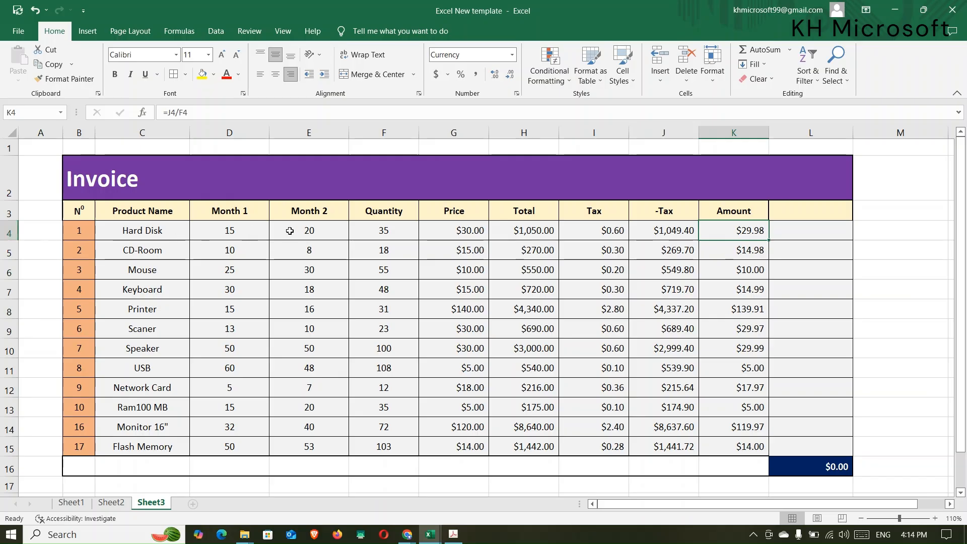
Examine the Month 1 and Month 2 figures in D4:E15 alongside the Quantity formula that adds them in F4.
drag(250, 229, 223, 448)
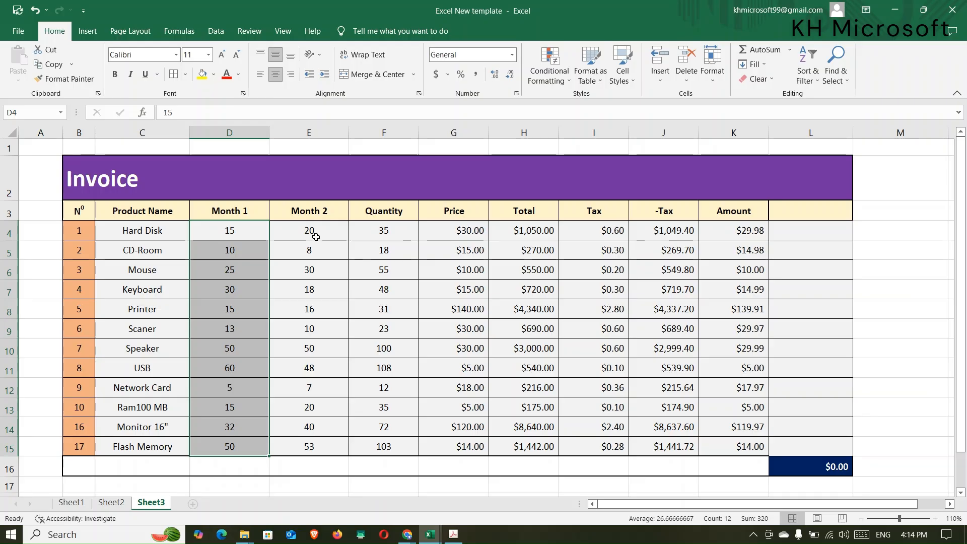
click(316, 236)
drag(229, 232, 291, 449)
click(383, 231)
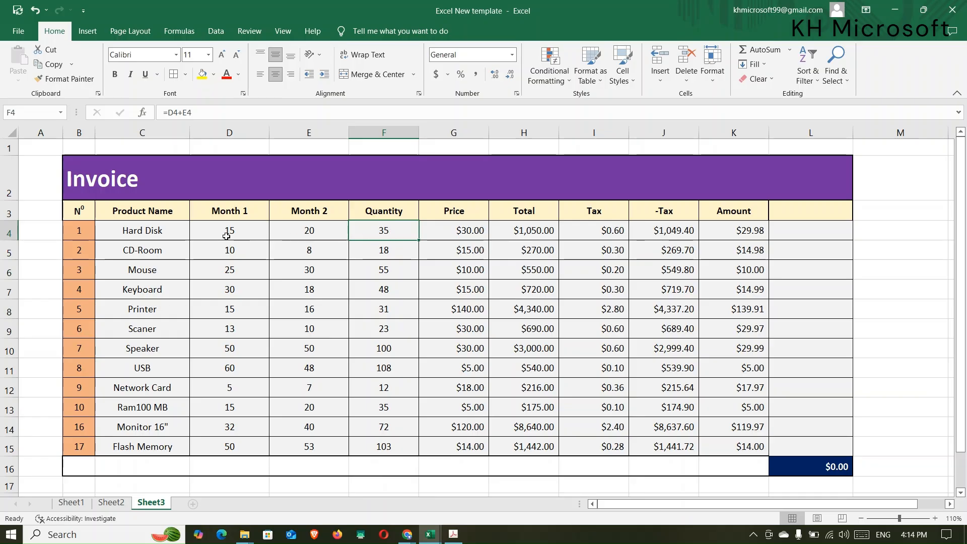
drag(227, 235, 309, 444)
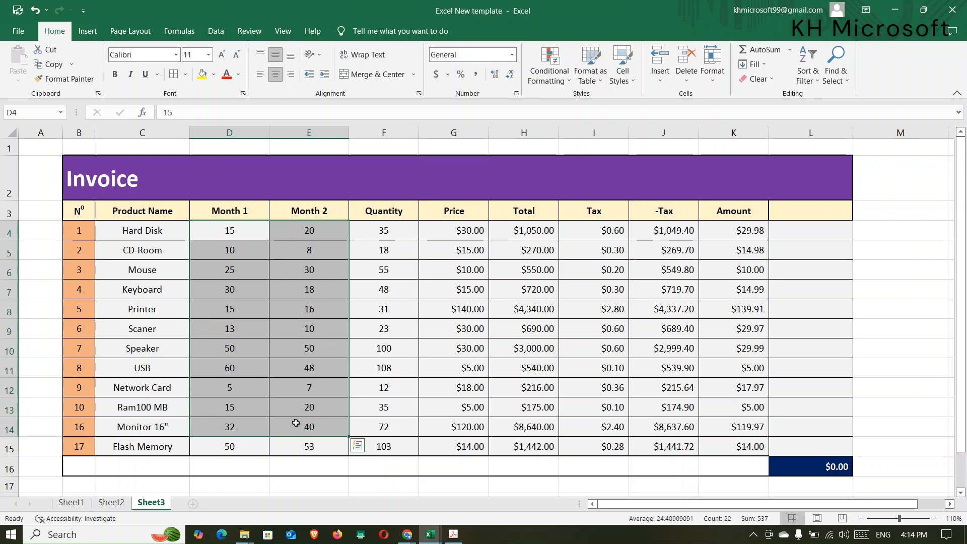
click(402, 226)
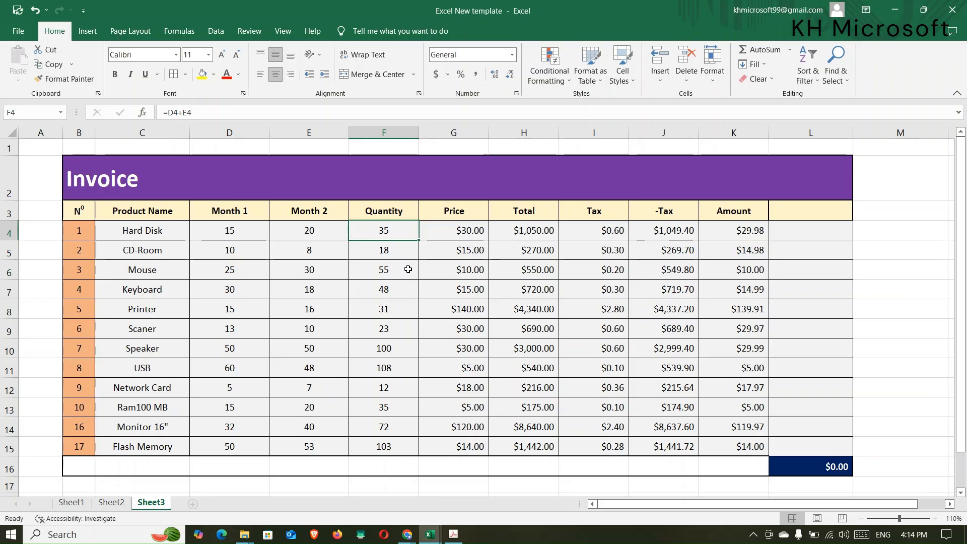
click(401, 251)
click(396, 235)
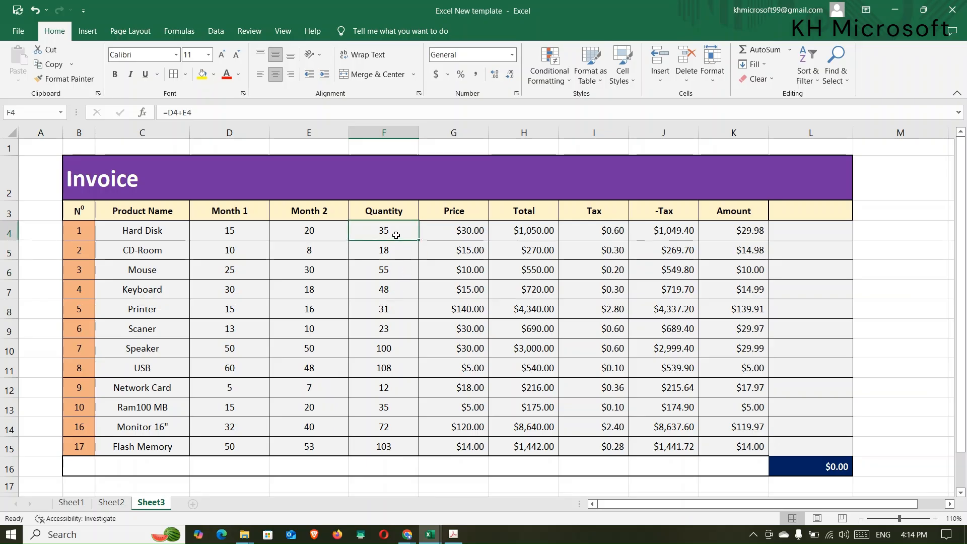